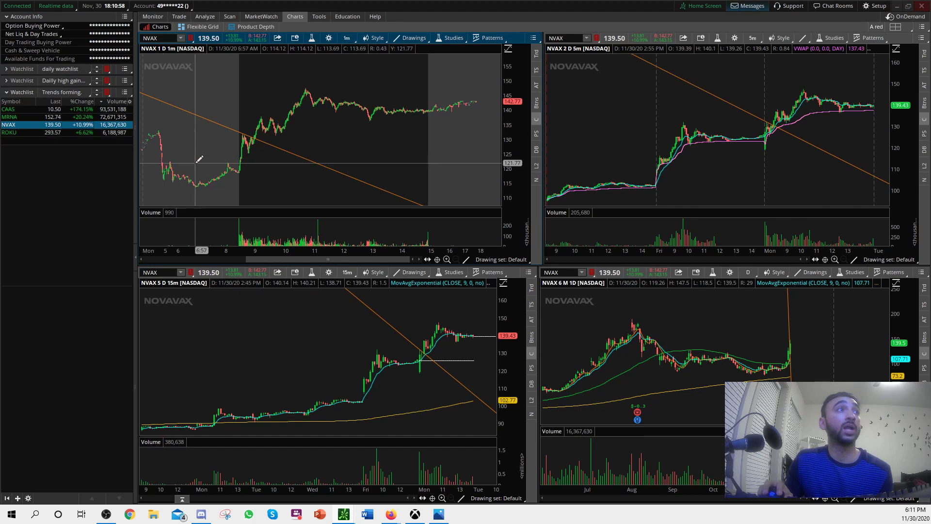
- Load ROKU from the watchlist and draw descending trendlines across the highs of the 15-minute chart and the morning highs of the one-minute chart
{"action": "left_click", "coordinate": [12, 133]}
{"action": "left_click_drag", "start_coordinate": [231, 179], "coordinate": [323, 170]}
{"action": "left_click_drag", "start_coordinate": [215, 170], "coordinate": [382, 167]}
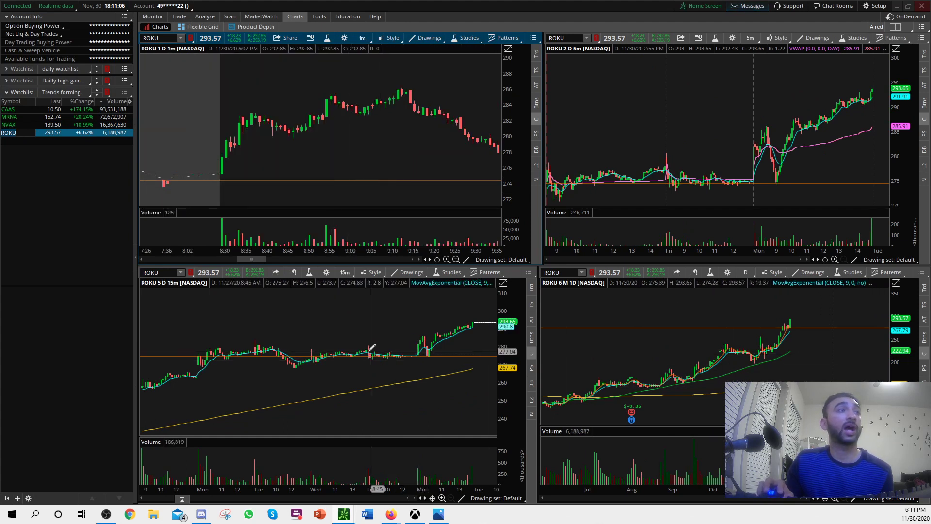
{"action": "left_click_drag", "start_coordinate": [255, 337], "coordinate": [397, 346]}
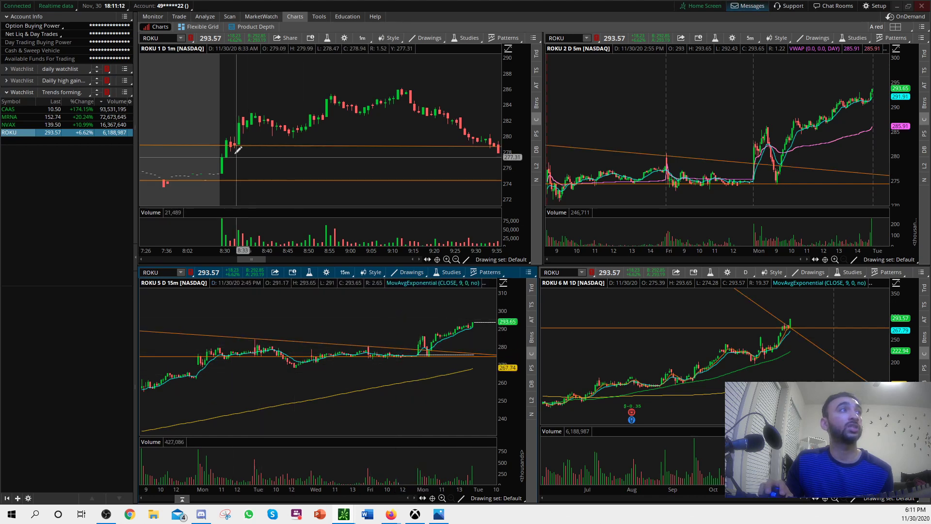
{"action": "mouse_move", "coordinate": [254, 111]}
{"action": "left_mouse_down"}
{"action": "mouse_move", "coordinate": [301, 127]}
{"action": "mouse_move", "coordinate": [293, 125]}
{"action": "left_mouse_up"}
- Switch to Discord and review the ROKU and NVAX entry and profit-taking messages in the trade-alerts channel
{"action": "left_click_drag", "start_coordinate": [214, 0], "coordinate": [508, 35]}
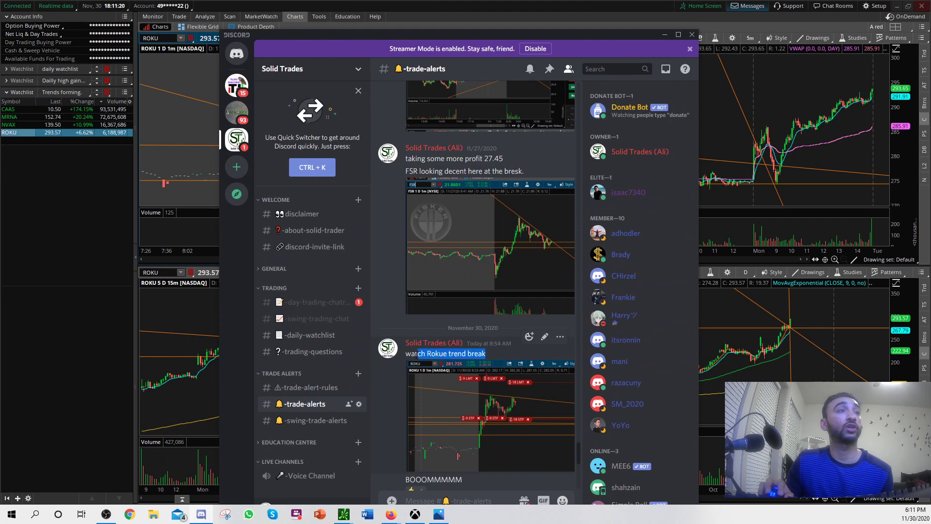
{"action": "key", "text": "alt+Tab"}
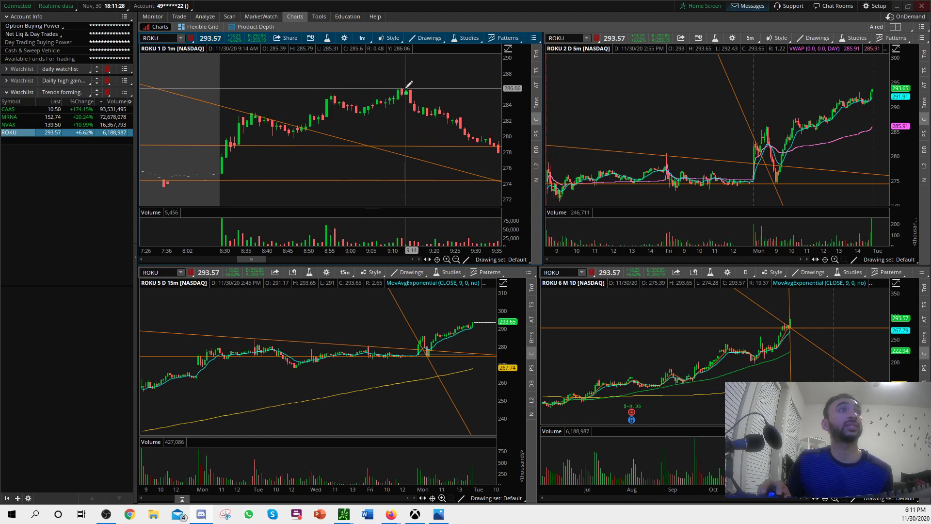
{"action": "left_click_drag", "start_coordinate": [204, 3], "coordinate": [498, 109]}
{"action": "scroll", "coordinate": [487, 427], "scroll_direction": "down", "scroll_amount": 8}
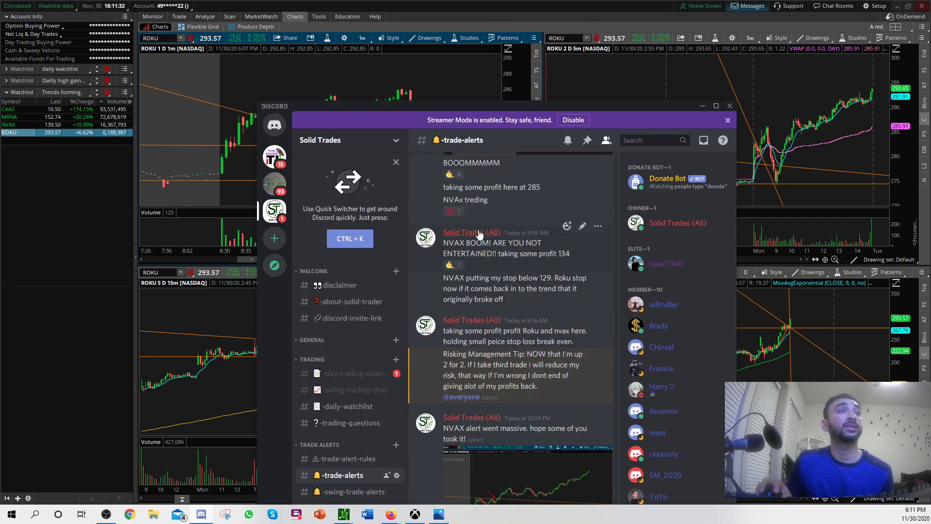
{"action": "left_click_drag", "start_coordinate": [541, 189], "coordinate": [445, 196]}
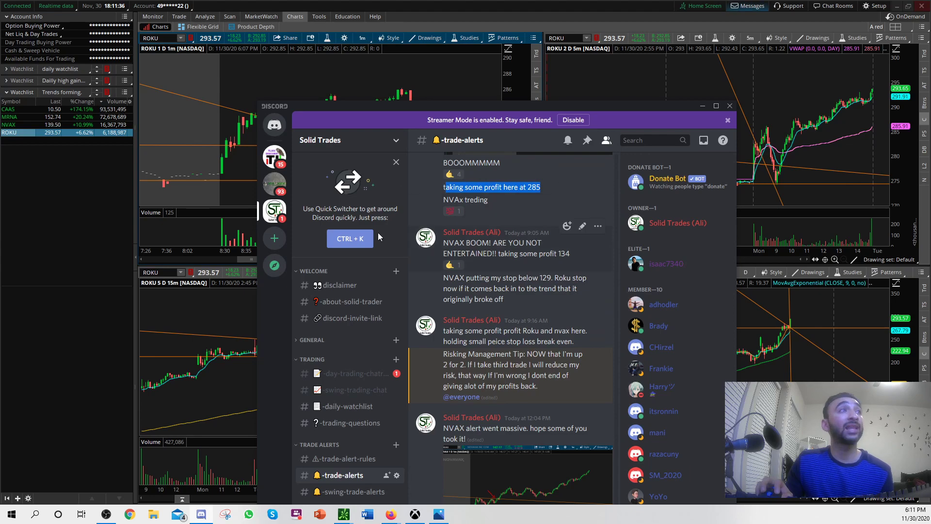
{"action": "left_click_drag", "start_coordinate": [490, 199], "coordinate": [429, 199]}
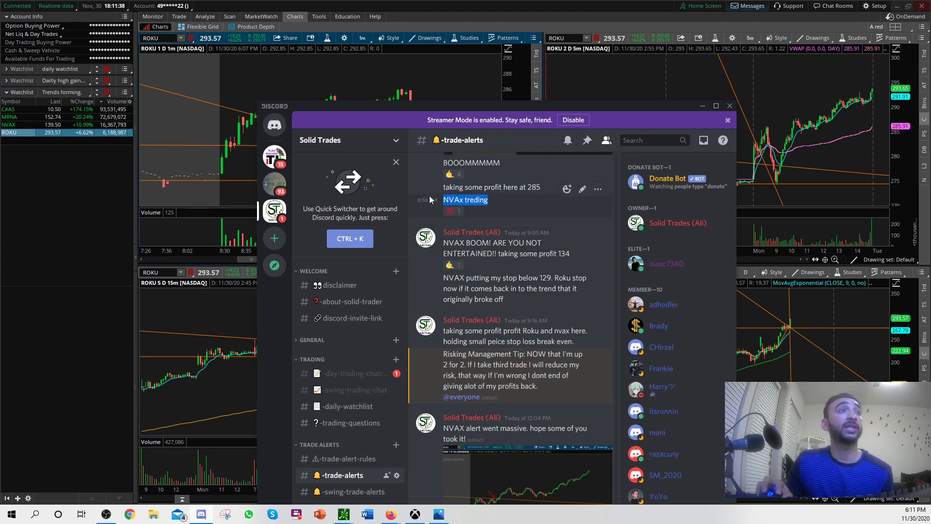
{"action": "left_click_drag", "start_coordinate": [483, 108], "coordinate": [442, 121]}
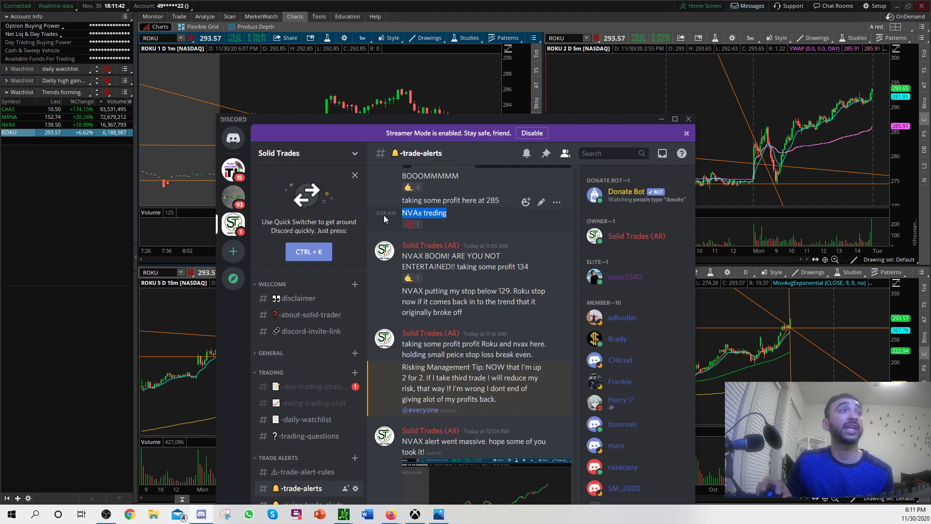
{"action": "left_click_drag", "start_coordinate": [452, 116], "coordinate": [472, 0]}
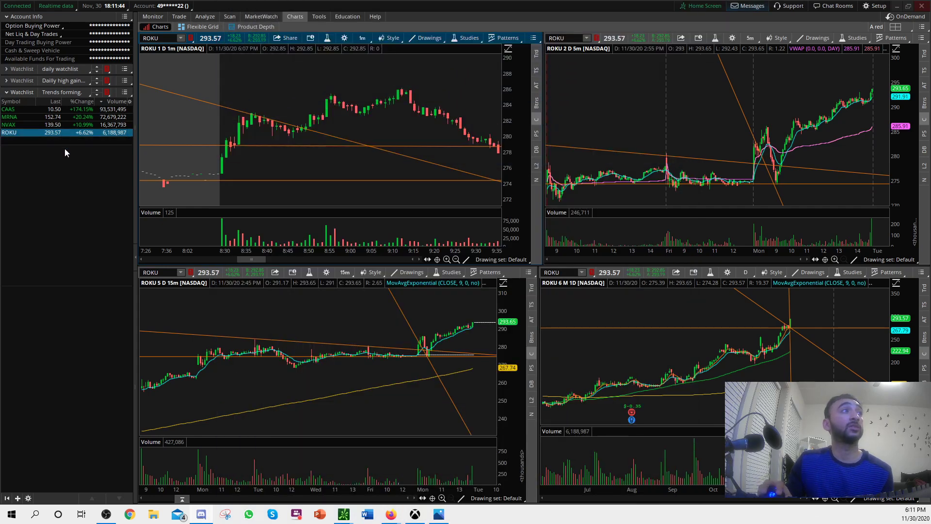
- Load NVAX and replace the descending trendline on its one-minute chart with a new one drawn from the first morning high
{"action": "left_click", "coordinate": [69, 125]}
{"action": "left_click_drag", "start_coordinate": [230, 175], "coordinate": [312, 166]}
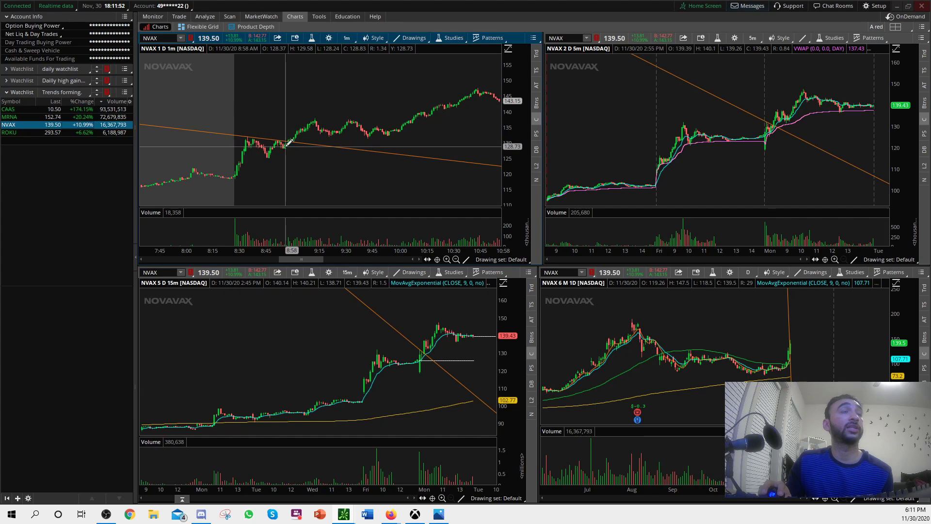
{"action": "right_click", "coordinate": [238, 136]}
{"action": "left_click", "coordinate": [268, 186]}
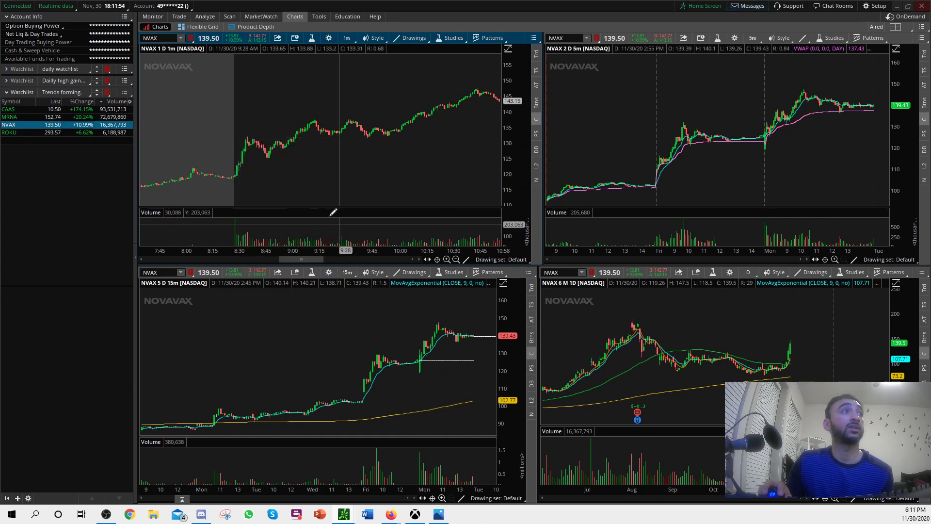
{"action": "left_click", "coordinate": [247, 138]}
{"action": "left_click", "coordinate": [295, 142]}
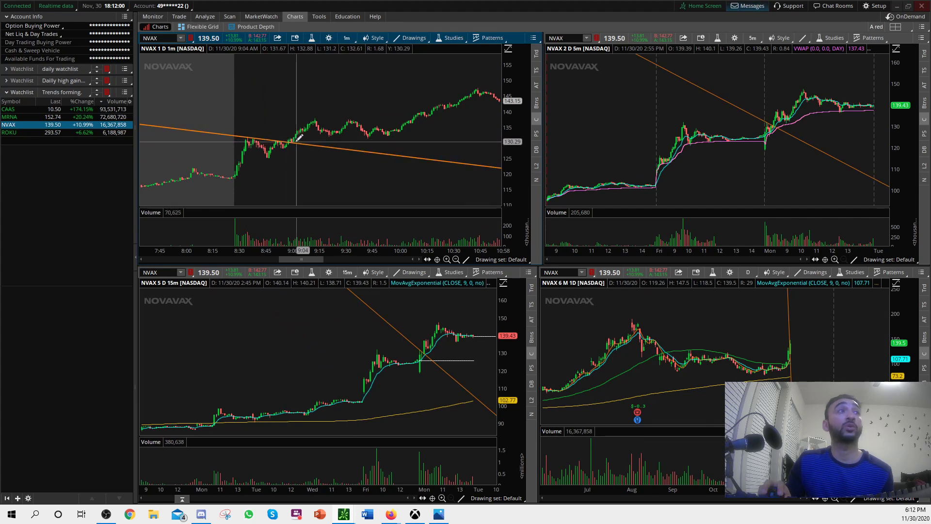
{"action": "double_click", "coordinate": [293, 186]}
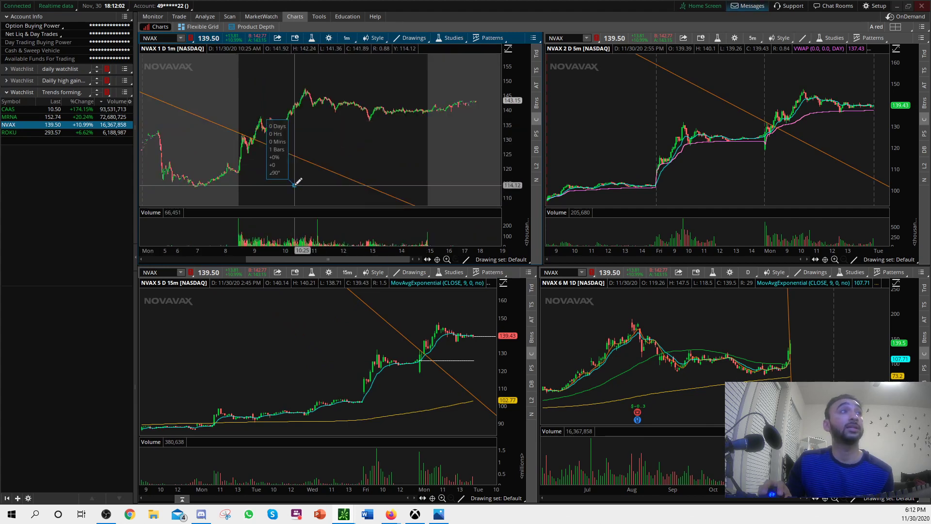
{"action": "left_click_drag", "start_coordinate": [225, 176], "coordinate": [321, 168]}
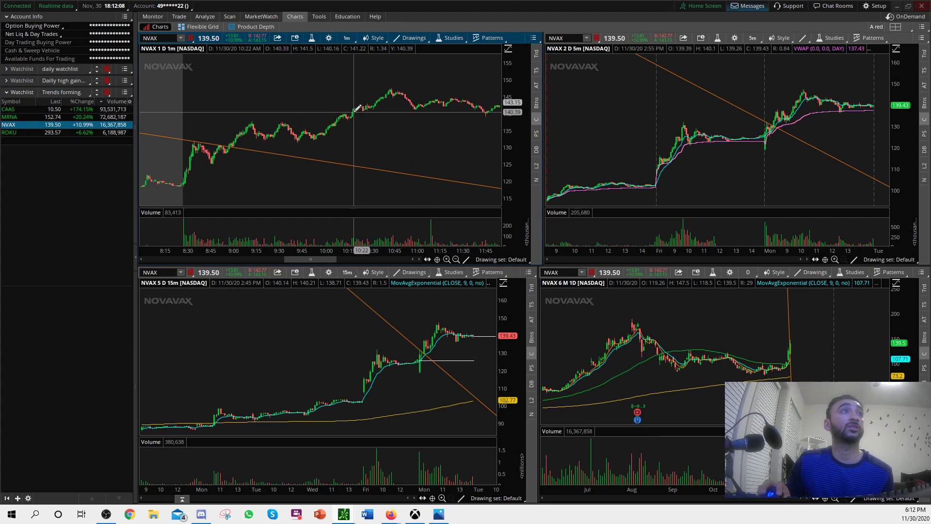
- Load ROKU and replace the steep descending trendline on its one-minute chart with a new one across the first morning high
{"action": "left_click", "coordinate": [51, 133]}
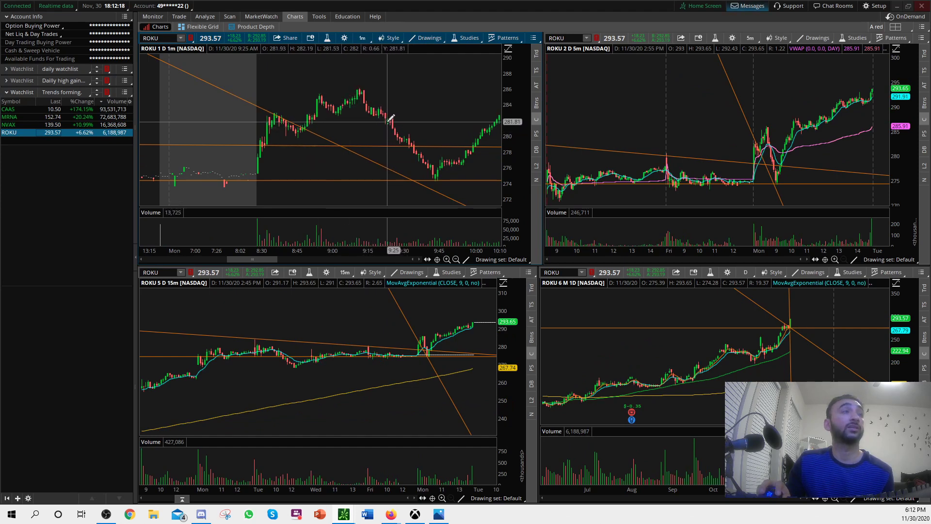
{"action": "left_click_drag", "start_coordinate": [440, 170], "coordinate": [364, 167]}
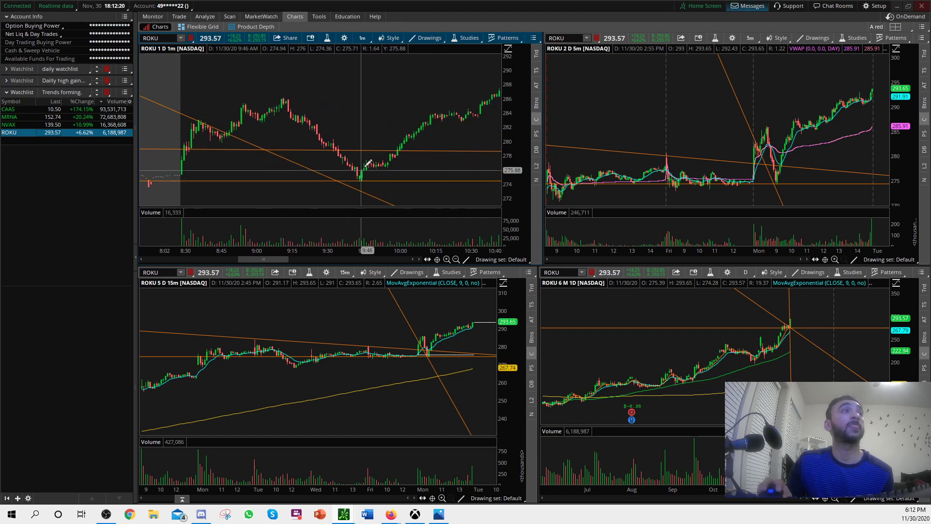
{"action": "middle_click", "coordinate": [367, 138]}
{"action": "scroll", "coordinate": [366, 138], "scroll_direction": "down", "scroll_amount": 5}
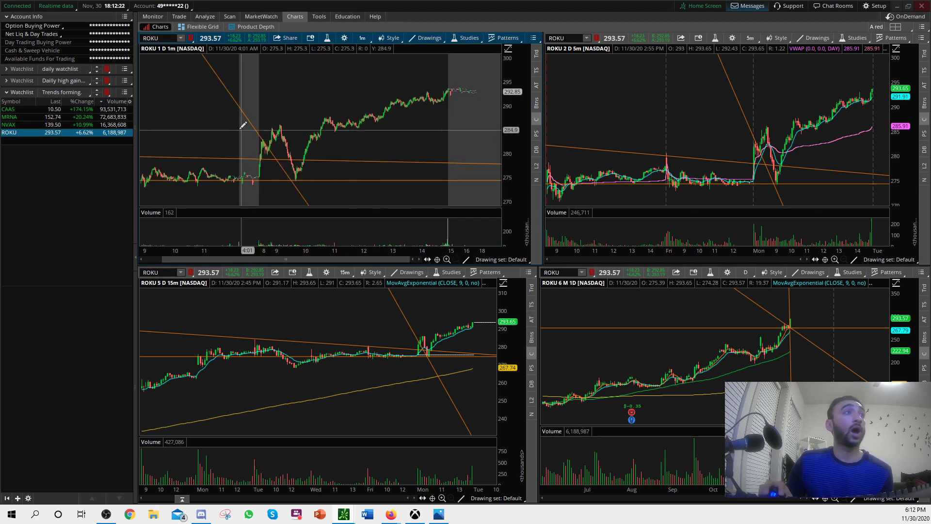
{"action": "left_click_drag", "start_coordinate": [230, 130], "coordinate": [370, 130]}
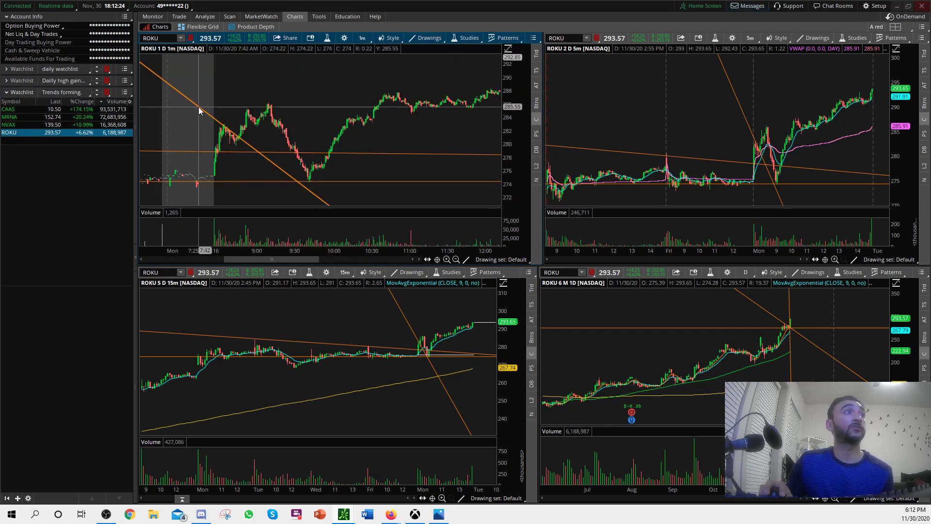
{"action": "right_click", "coordinate": [196, 106]}
{"action": "left_click", "coordinate": [215, 146]}
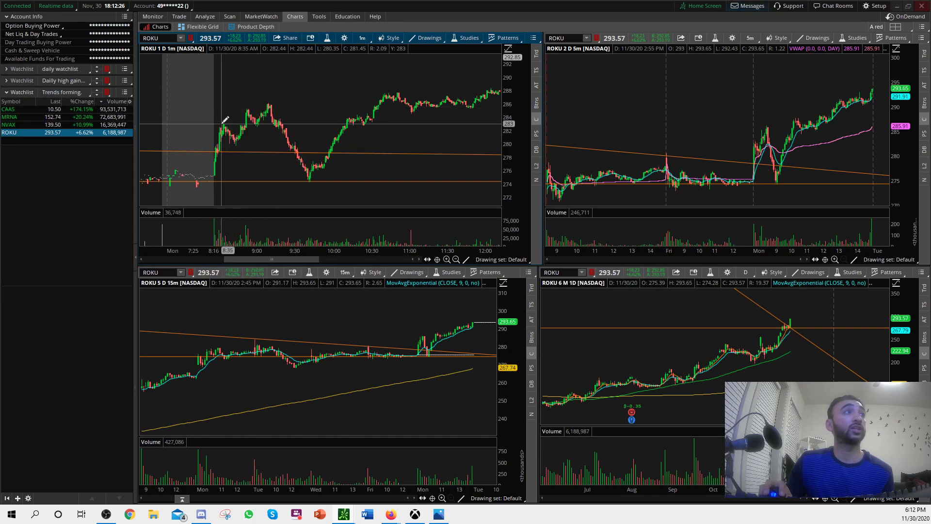
{"action": "left_click_drag", "start_coordinate": [251, 140], "coordinate": [259, 148]}
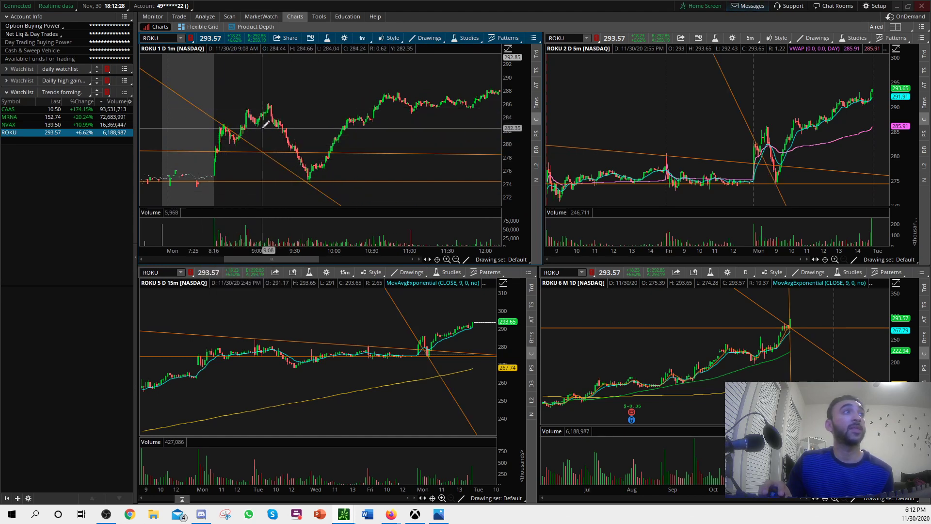
{"action": "left_click", "coordinate": [232, 149]}
{"action": "left_click", "coordinate": [270, 116]}
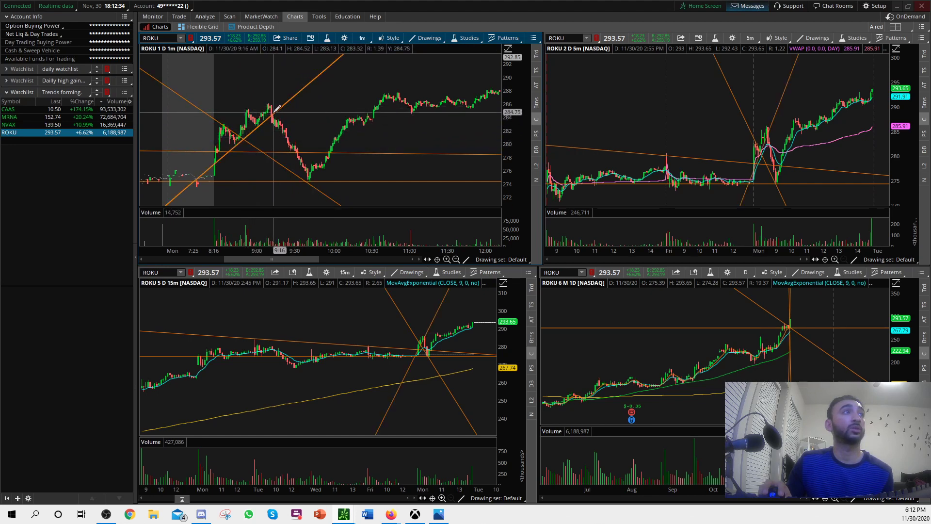
{"action": "scroll", "coordinate": [297, 100], "scroll_direction": "down", "scroll_amount": 3}
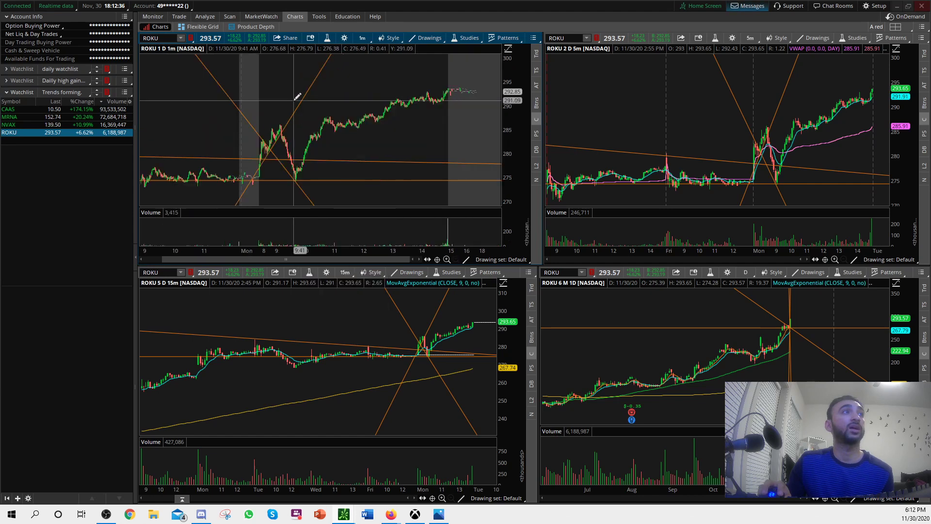
{"action": "right_click", "coordinate": [299, 106]}
{"action": "left_click", "coordinate": [330, 141]}
- Draw two descending trendlines along the highs and lows of ROKU's decline from its morning peak on the one-minute chart
{"action": "scroll", "coordinate": [342, 158], "scroll_direction": "up", "scroll_amount": 3}
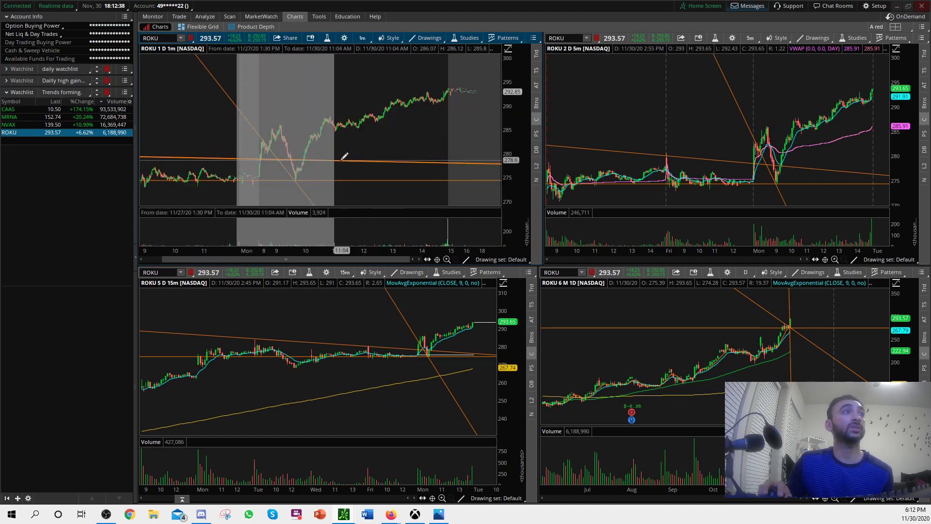
{"action": "left_click", "coordinate": [280, 102]}
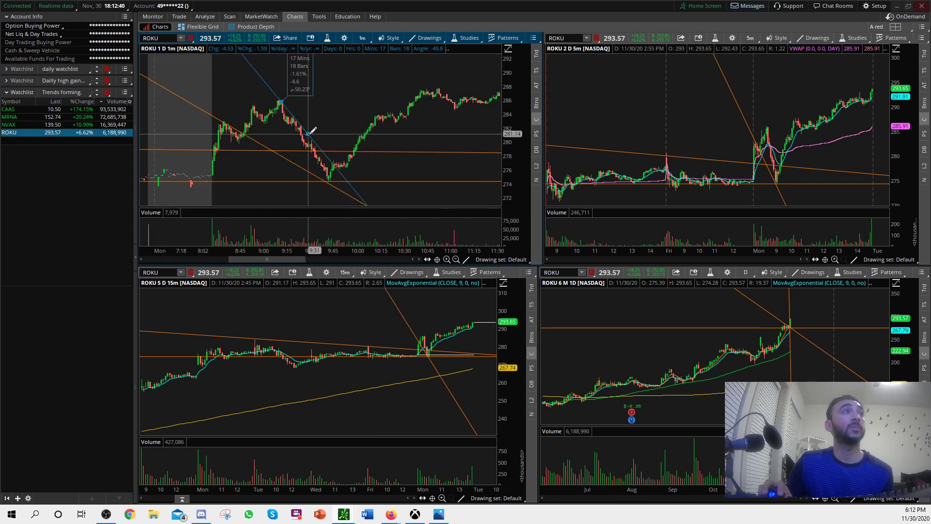
{"action": "left_click", "coordinate": [285, 124]}
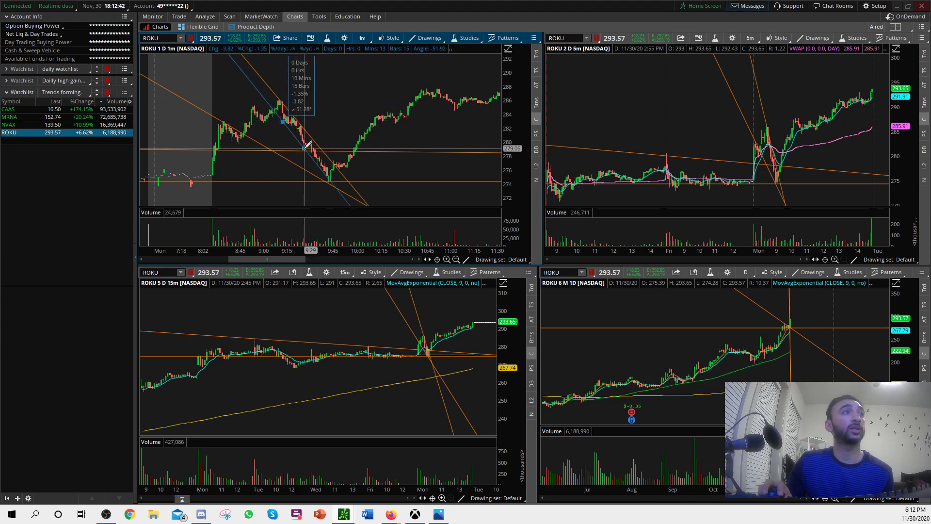
{"action": "left_click", "coordinate": [304, 148]}
- Clear the whole drawing set from the ROKU charts
{"action": "right_click", "coordinate": [329, 130]}
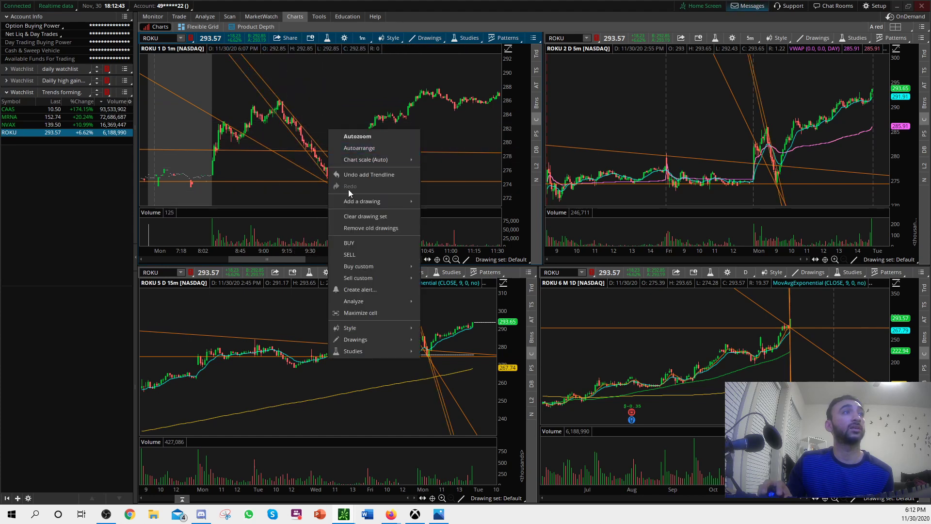
{"action": "left_click", "coordinate": [365, 216]}
{"action": "left_click", "coordinate": [526, 54]}
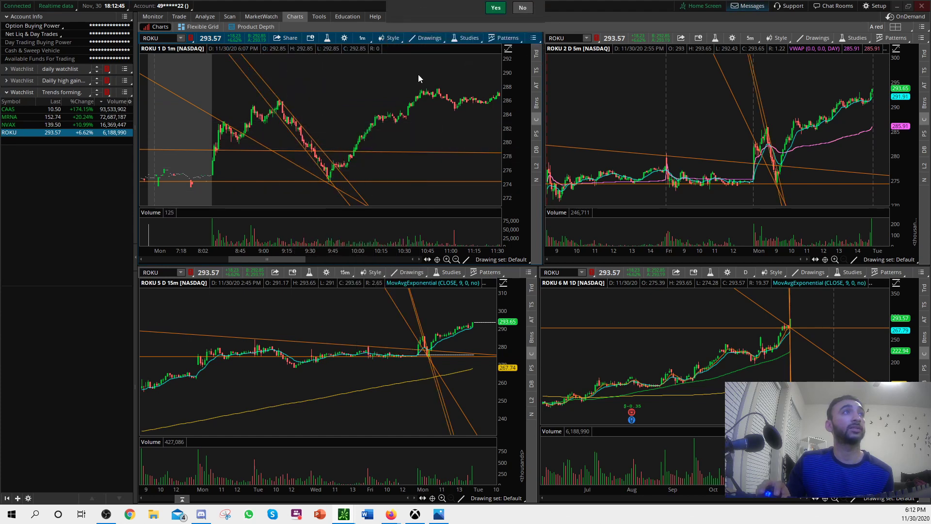
- Outline ROKU's falling channel on the one-minute chart with an upper trendline from the 9:15 peak and a roughly parallel lower one
{"action": "left_click", "coordinate": [284, 101]}
{"action": "left_click", "coordinate": [311, 136]}
{"action": "left_click", "coordinate": [281, 122]}
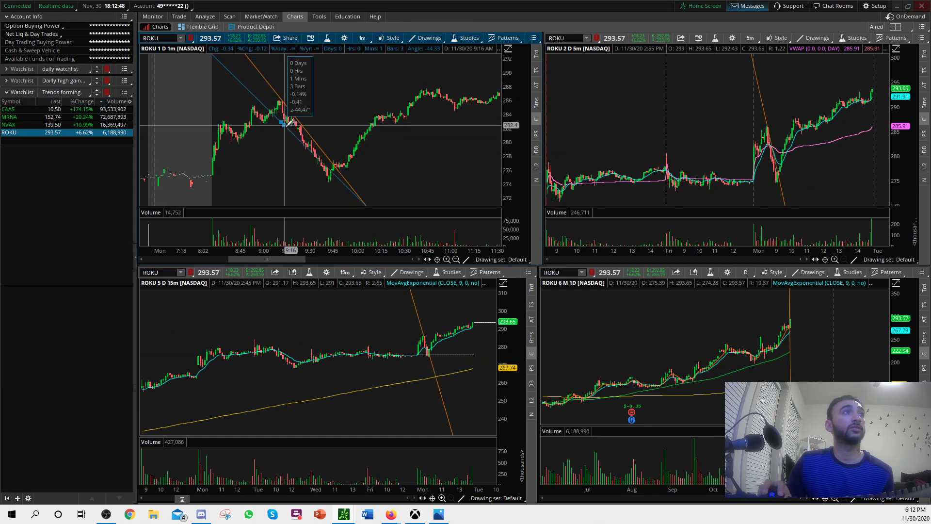
{"action": "left_click", "coordinate": [308, 155]}
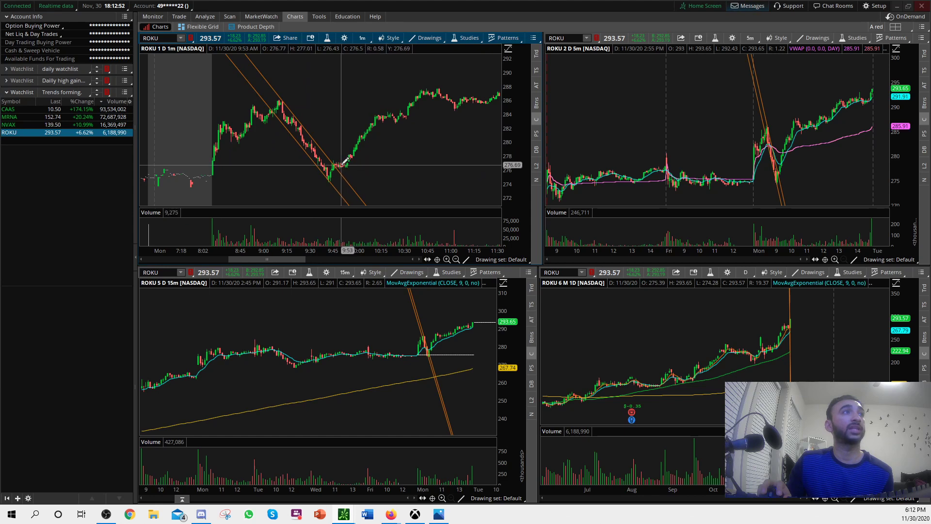
- Add a horizontal support line at about 274 just beneath the pullback low on ROKU's one-minute chart
{"action": "left_click", "coordinate": [342, 183]}
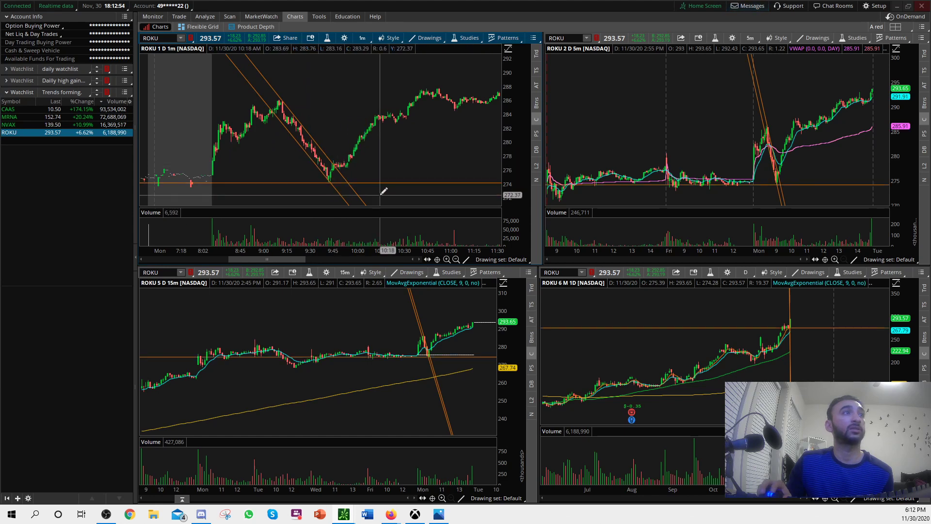
{"action": "scroll", "coordinate": [378, 176], "scroll_direction": "down", "scroll_amount": 5}
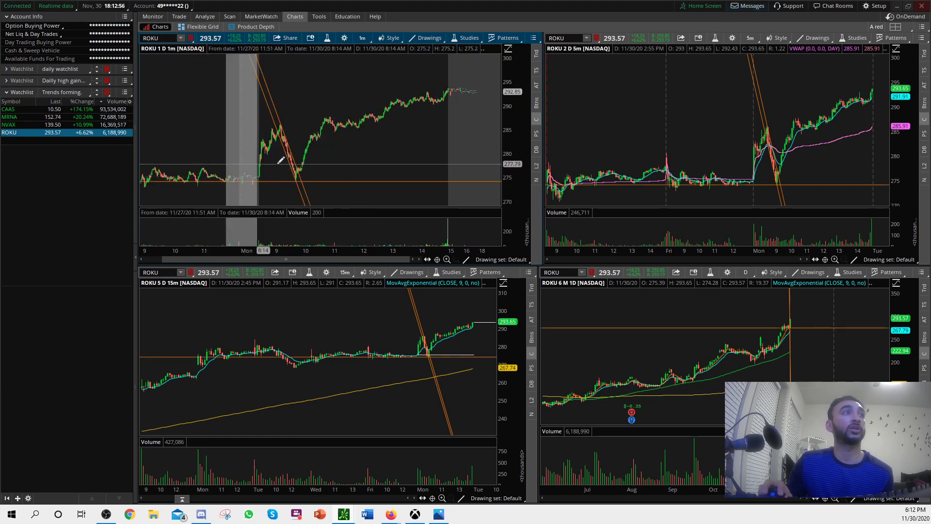
{"action": "scroll", "coordinate": [380, 174], "scroll_direction": "up", "scroll_amount": 3}
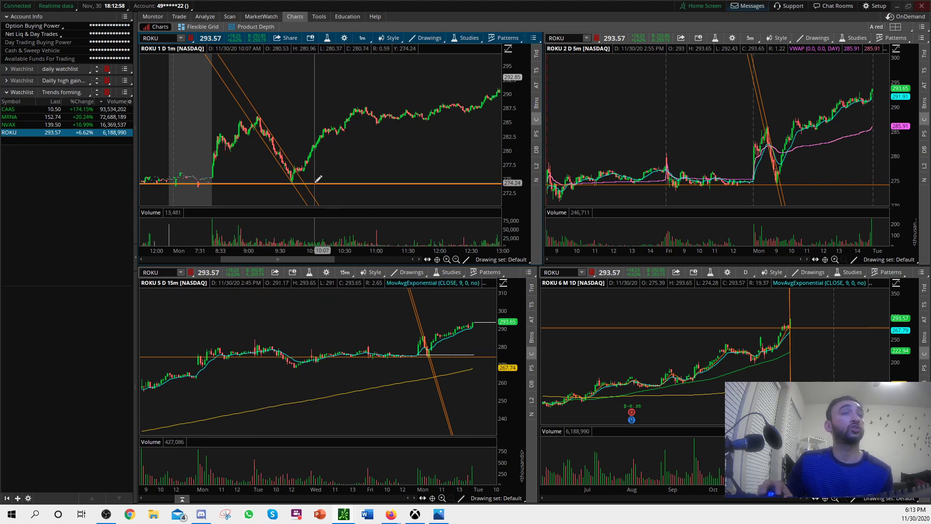
- Draw a descending trendline on ROKU's one-minute chart from the first high after the open to the 8:49 candle
{"action": "left_click_drag", "start_coordinate": [199, 159], "coordinate": [313, 155]}
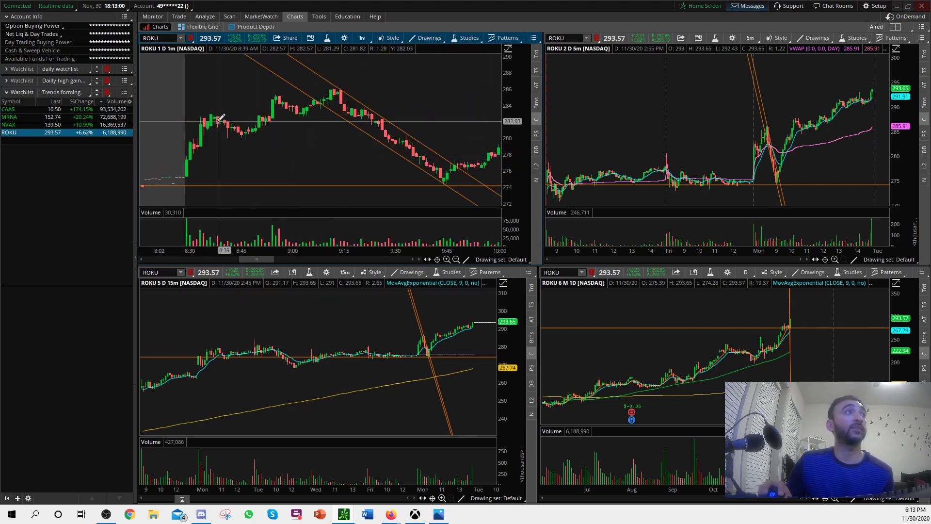
{"action": "left_click", "coordinate": [213, 110]}
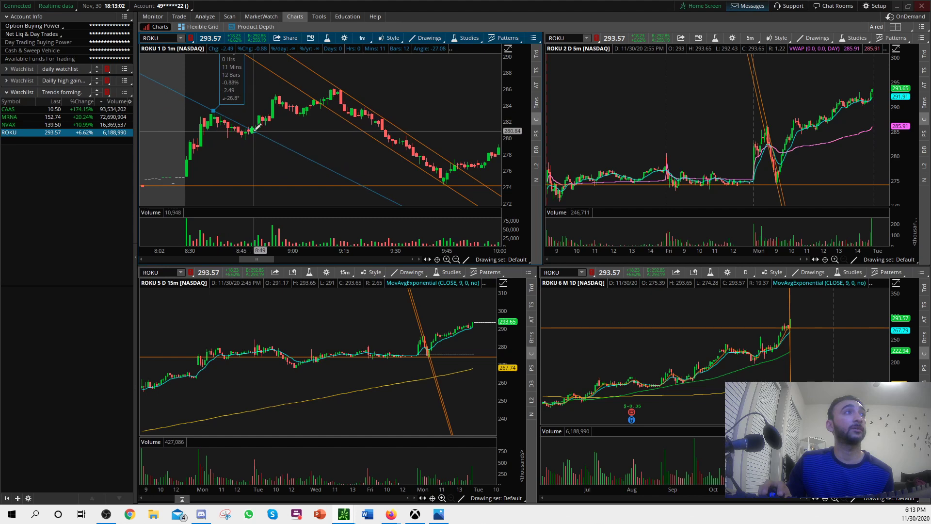
{"action": "left_click", "coordinate": [256, 132]}
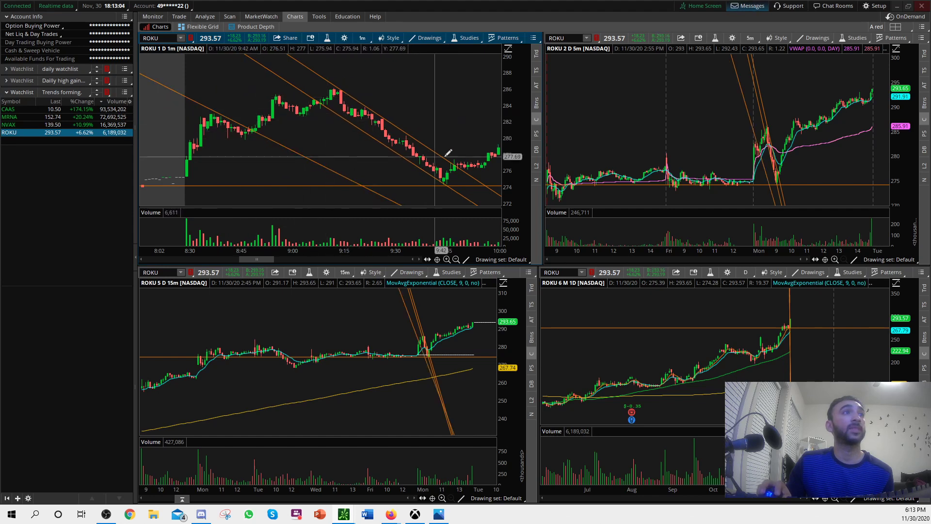
- Clear the whole drawing set from the ROKU charts after the falling-channel markup
{"action": "scroll", "coordinate": [447, 157], "scroll_direction": "down", "scroll_amount": 5}
{"action": "right_click", "coordinate": [331, 100]}
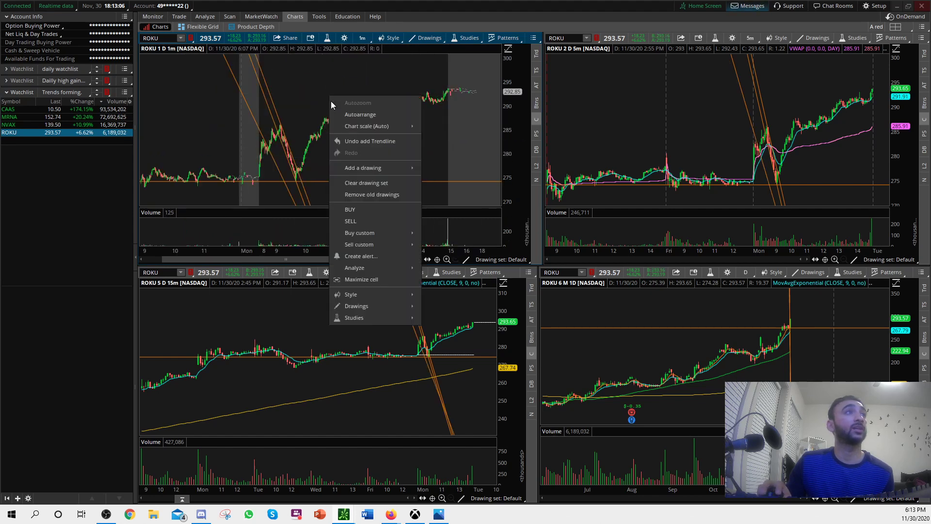
{"action": "left_click", "coordinate": [361, 187]}
{"action": "left_click", "coordinate": [493, 46]}
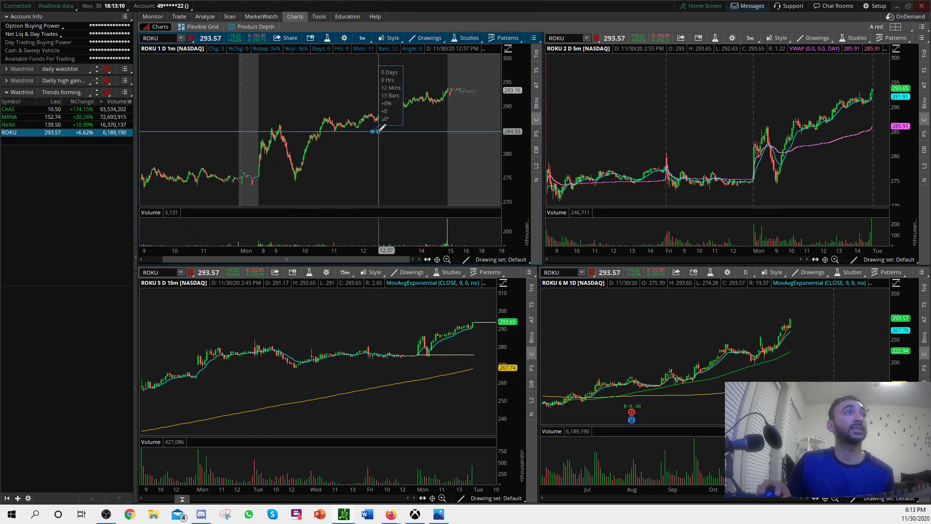
- Add a horizontal line at about 284.6 on ROKU's one-minute chart and a shallow descending trendline from the high near 10:50 to 12:15
{"action": "mouse_move", "coordinate": [380, 127]}
{"action": "left_mouse_down"}
{"action": "mouse_move", "coordinate": [319, 131]}
{"action": "mouse_move", "coordinate": [423, 145]}
{"action": "left_mouse_up"}
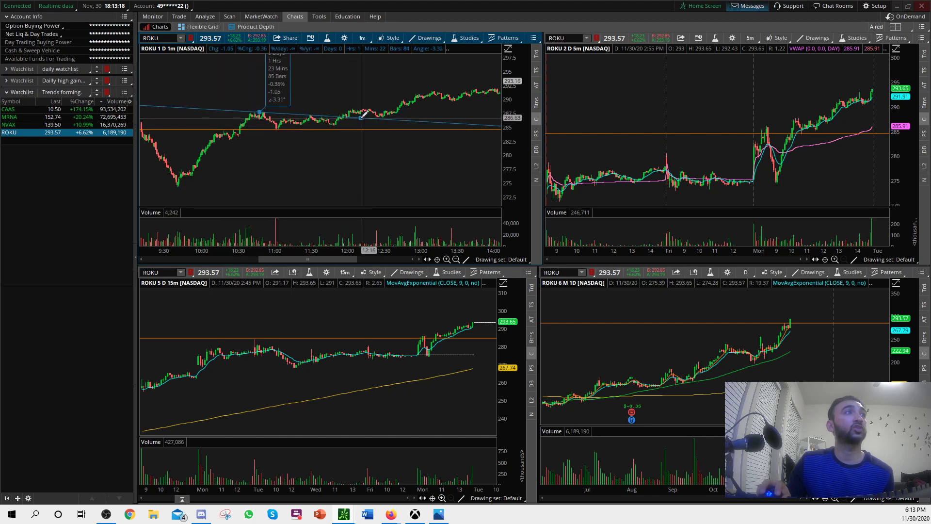
{"action": "left_click_drag", "start_coordinate": [362, 115], "coordinate": [363, 115]}
{"action": "scroll", "coordinate": [394, 148], "scroll_direction": "down", "scroll_amount": 3}
{"action": "left_click_drag", "start_coordinate": [291, 141], "coordinate": [442, 143]}
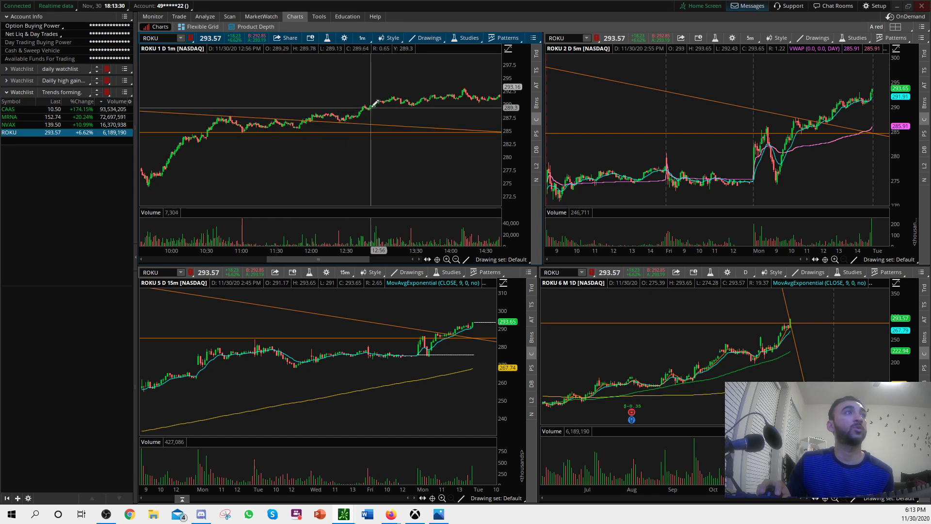
{"action": "scroll", "coordinate": [420, 154], "scroll_direction": "down", "scroll_amount": 3}
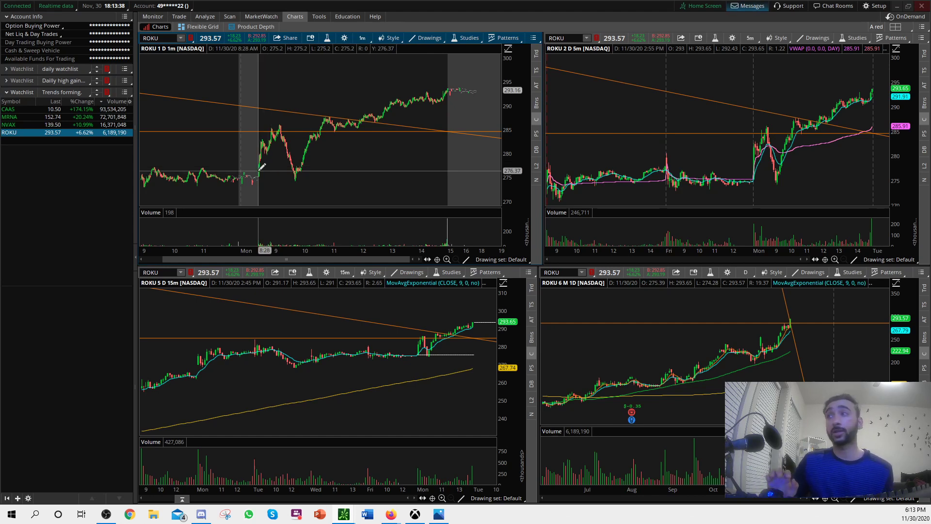
- Load NVAX in the charts and add a horizontal support line at about 132 on the one-minute chart
{"action": "left_click", "coordinate": [59, 129]}
{"action": "left_click_drag", "start_coordinate": [214, 173], "coordinate": [331, 169]}
{"action": "left_click", "coordinate": [291, 117]}
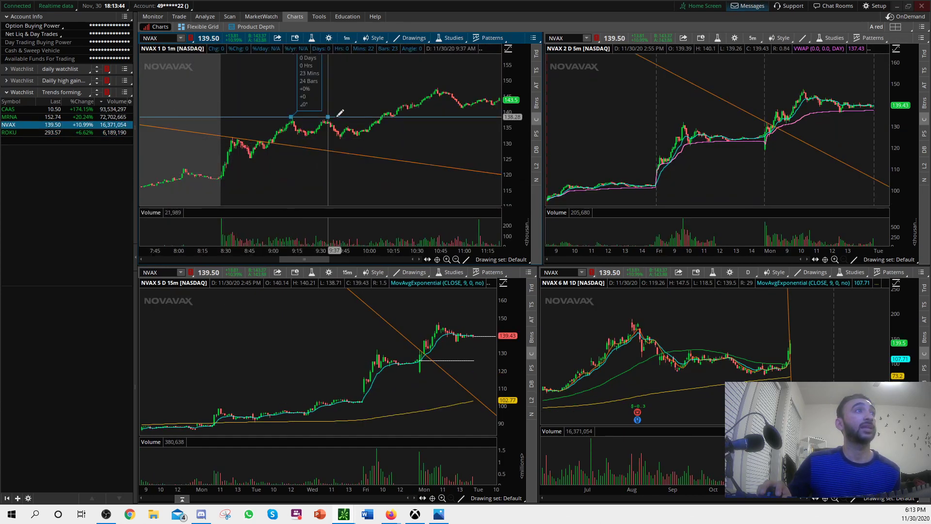
{"action": "left_click", "coordinate": [384, 126]}
{"action": "double_click", "coordinate": [388, 146]}
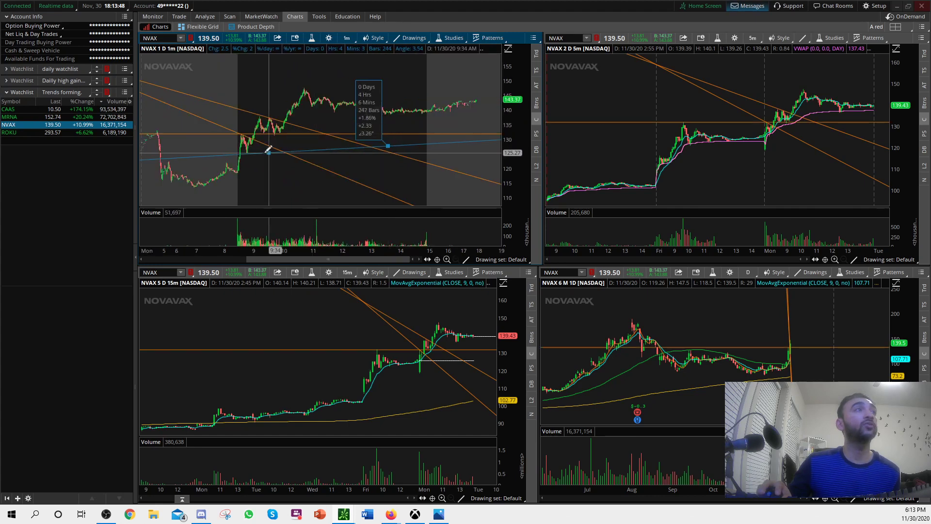
{"action": "key", "text": "Escape"}
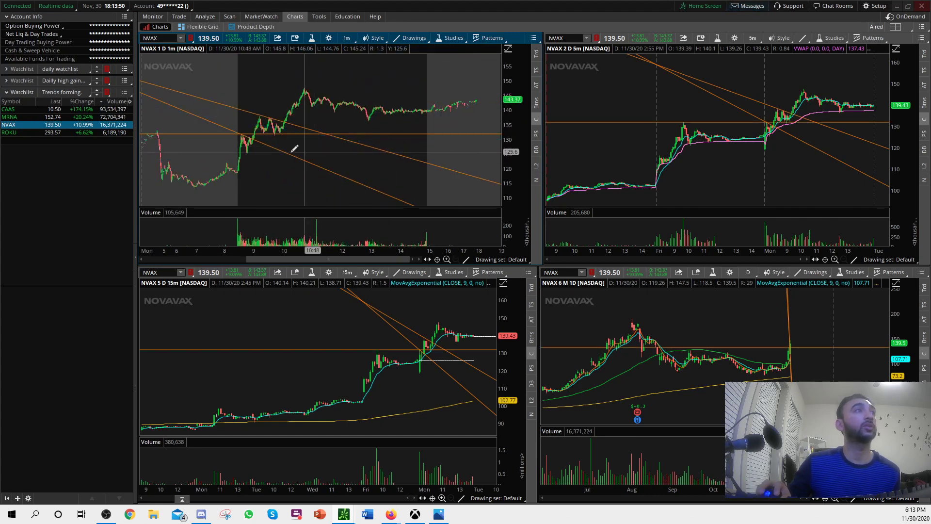
{"action": "scroll", "coordinate": [392, 150], "scroll_direction": "up", "scroll_amount": 5}
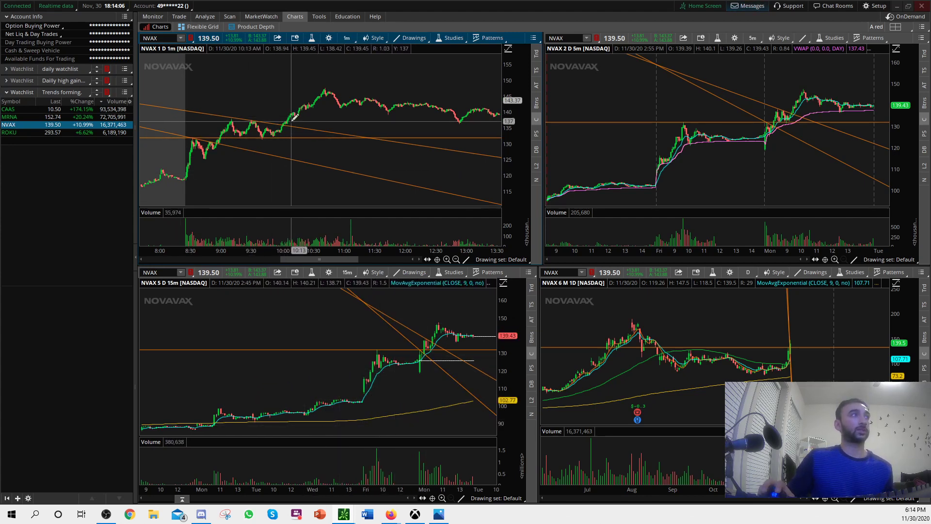
{"action": "scroll", "coordinate": [339, 155], "scroll_direction": "down", "scroll_amount": 3}
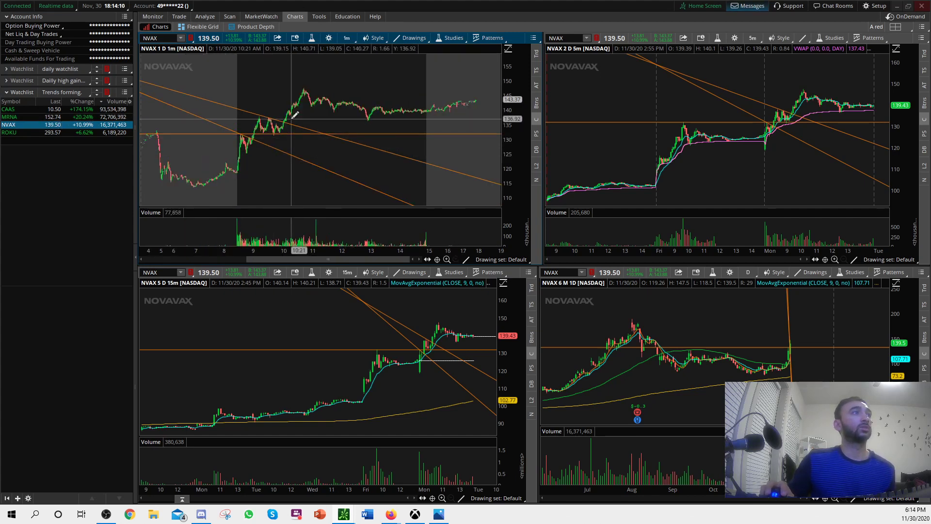
- Load MRNA in the charts and draw a steep descending trendline on the one-minute chart from the high just after 9:00
{"action": "left_click", "coordinate": [72, 117]}
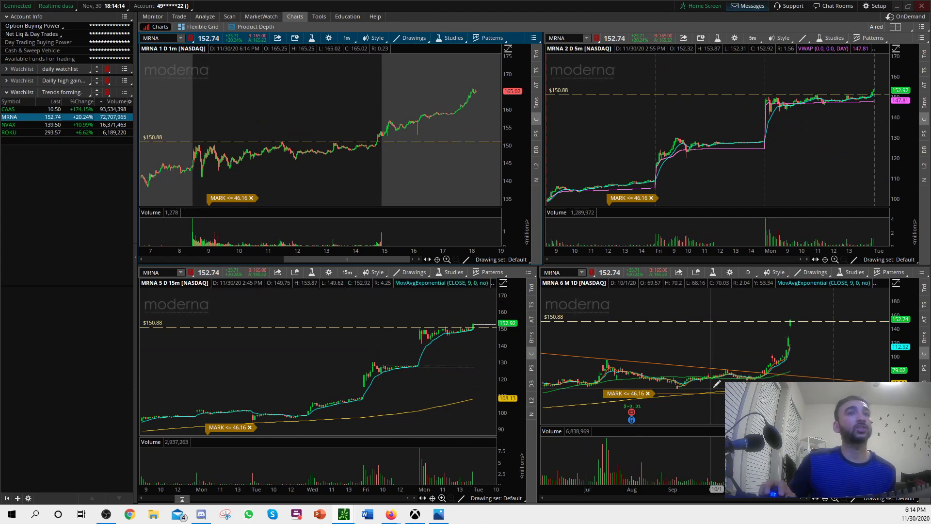
{"action": "left_click_drag", "start_coordinate": [312, 369], "coordinate": [498, 368]}
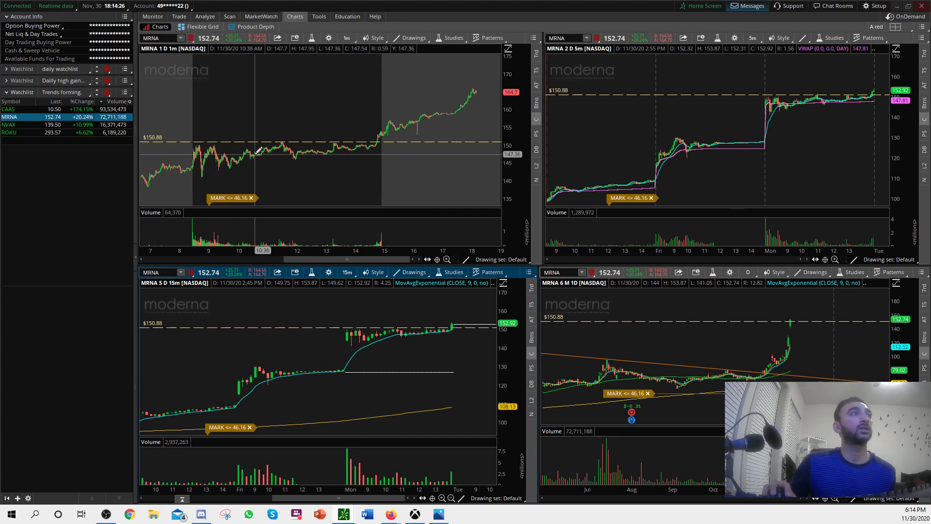
{"action": "left_click_drag", "start_coordinate": [176, 164], "coordinate": [326, 171]}
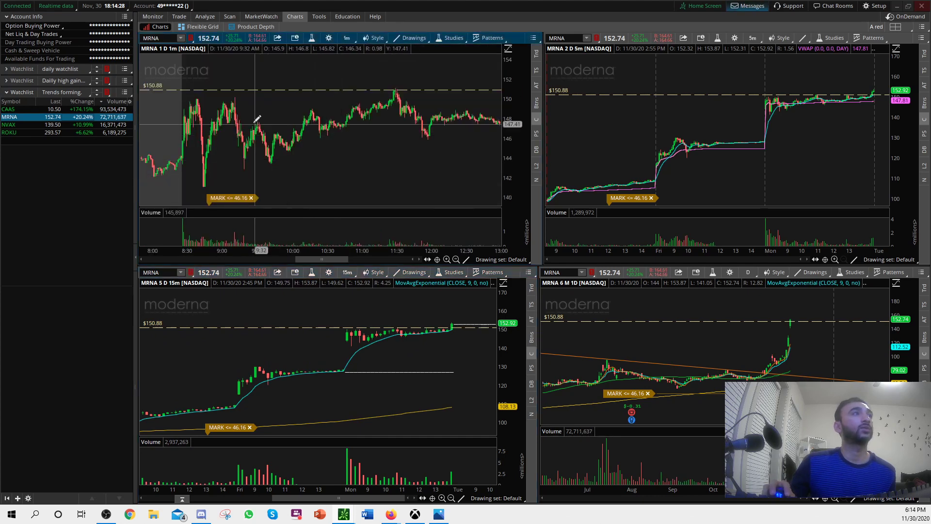
{"action": "left_click", "coordinate": [236, 97]}
{"action": "left_click_drag", "start_coordinate": [282, 136], "coordinate": [282, 138]}
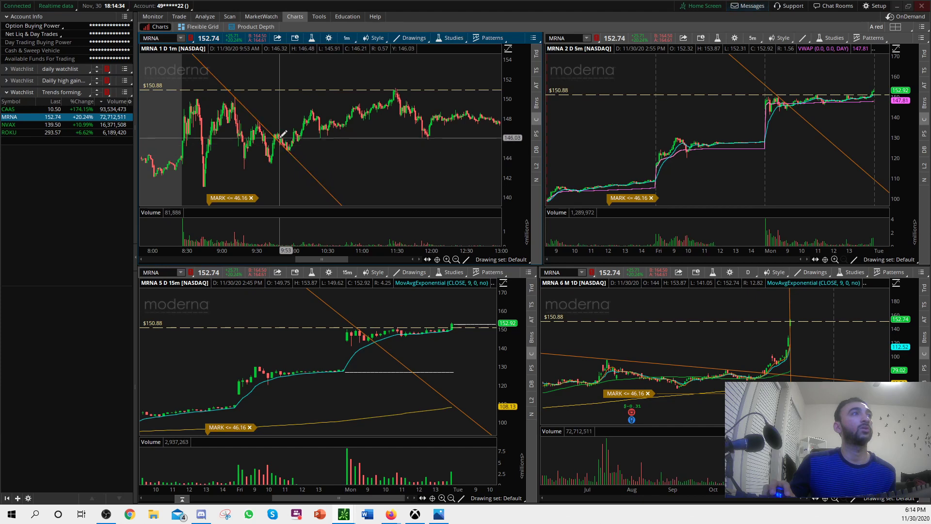
- Add a horizontal support line at about 143.3 beneath the morning pullback low on MRNA's one-minute chart
{"action": "left_click", "coordinate": [291, 164]}
{"action": "scroll", "coordinate": [354, 179], "scroll_direction": "down", "scroll_amount": 5}
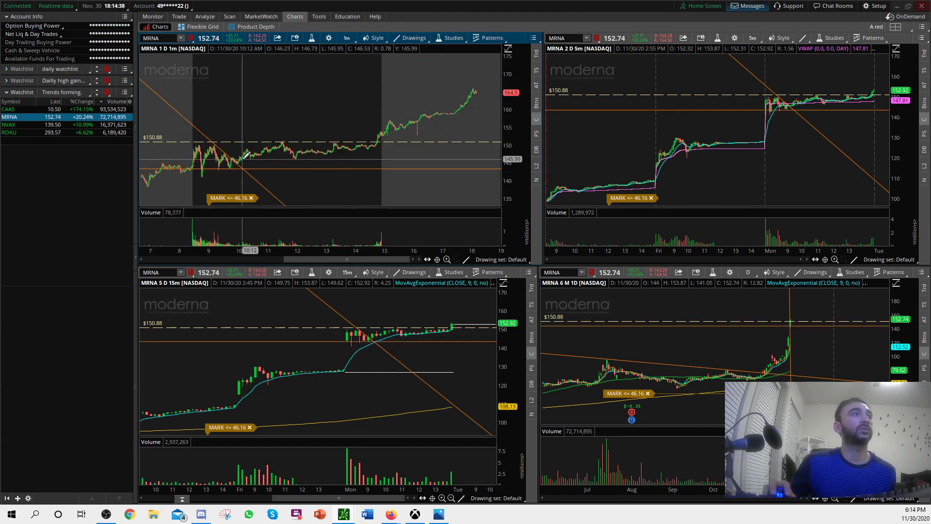
{"action": "left_click_drag", "start_coordinate": [183, 172], "coordinate": [358, 172]}
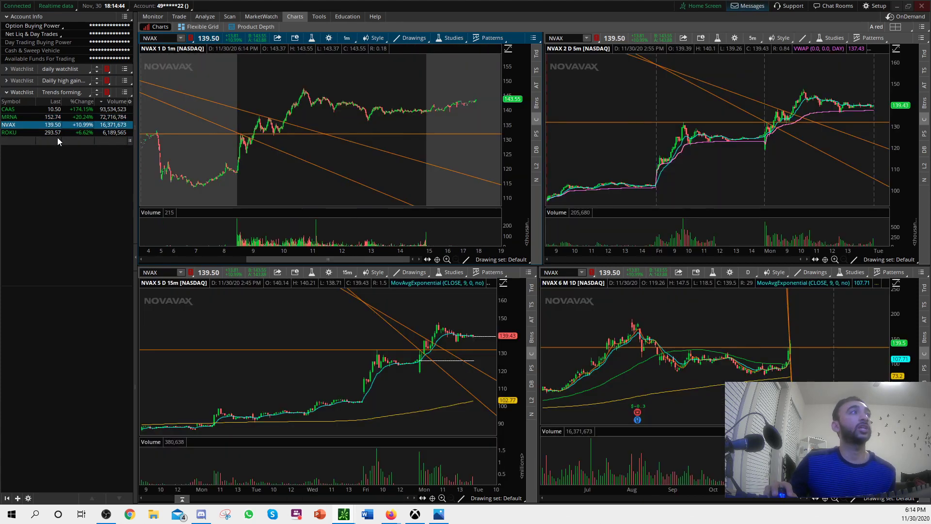
- Load ROKU in the charts again and check the trade alerts posted in Discord's trade-alerts channel
{"action": "left_click", "coordinate": [61, 133]}
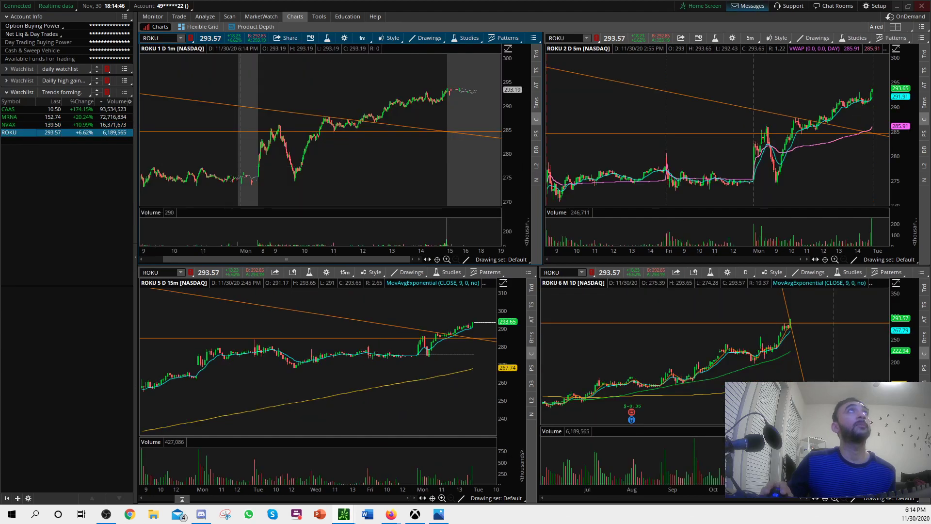
{"action": "left_click_drag", "start_coordinate": [485, 0], "coordinate": [572, 1]}
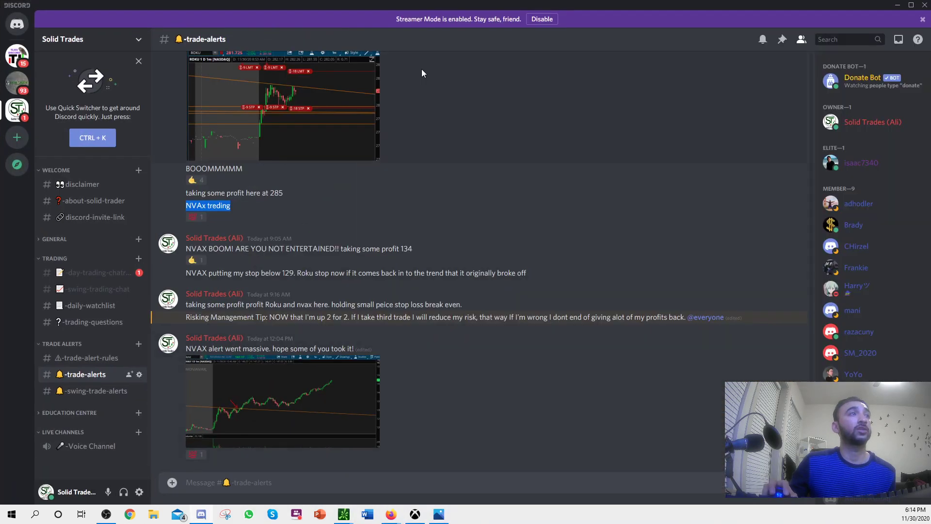
{"action": "left_click_drag", "start_coordinate": [486, 7], "coordinate": [233, 0]}
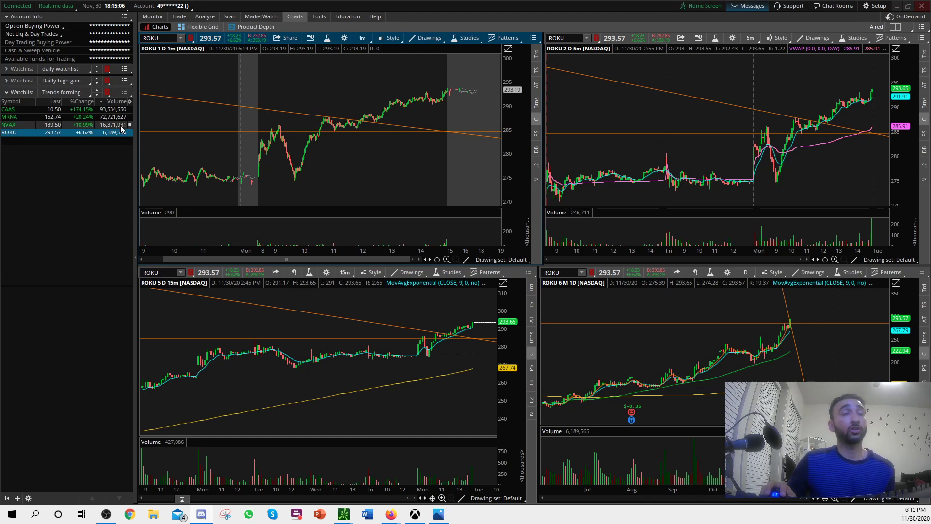
- Load CAAS in the charts and draw a descending trendline over the morning selloff's highs on the one-minute chart
{"action": "left_click", "coordinate": [97, 110]}
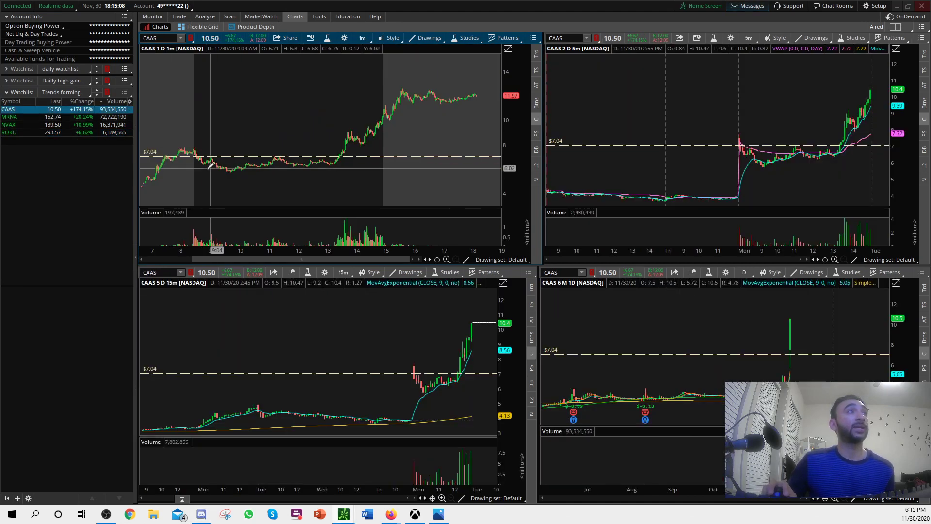
{"action": "left_click_drag", "start_coordinate": [167, 174], "coordinate": [411, 160]}
{"action": "scroll", "coordinate": [368, 209], "scroll_direction": "up", "scroll_amount": 10}
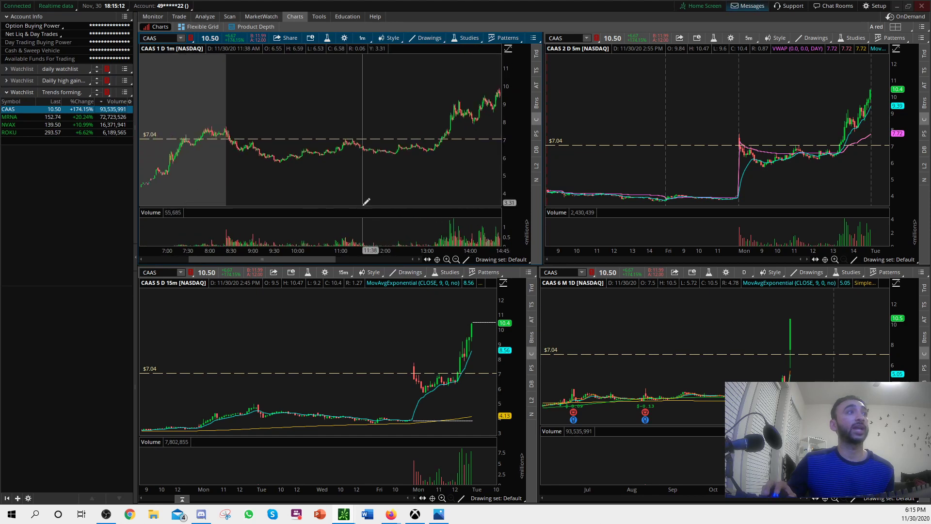
{"action": "left_click_drag", "start_coordinate": [273, 148], "coordinate": [460, 146]}
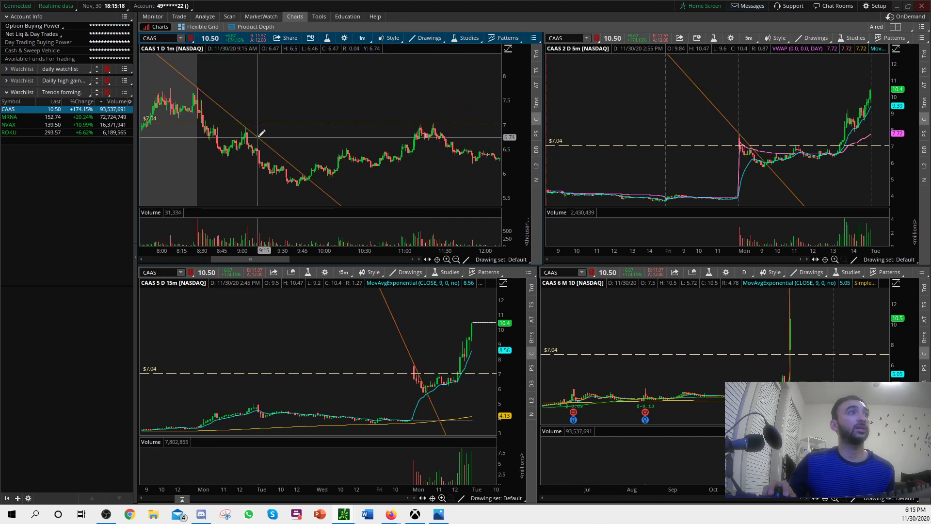
- Mark CAAS's one-minute chart with a horizontal support line at about 5.7 and a second, slightly lower descending trendline
{"action": "left_click", "coordinate": [314, 187]}
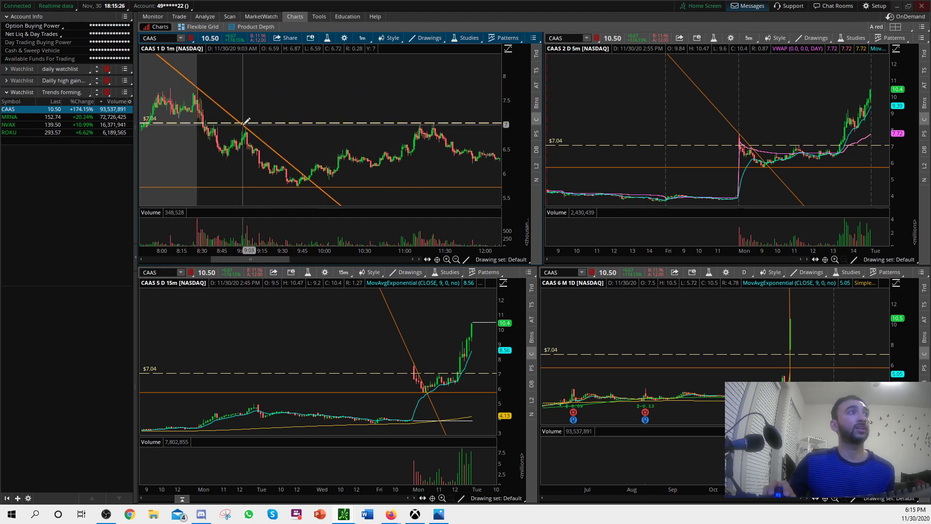
{"action": "left_click", "coordinate": [256, 151]}
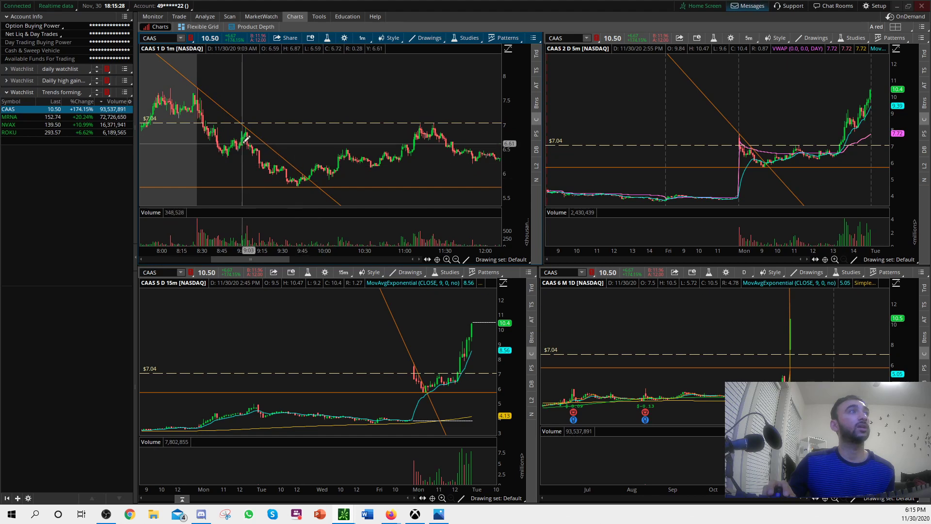
{"action": "left_click", "coordinate": [292, 174]}
- Clear the whole drawing set from the CAAS charts
{"action": "right_click", "coordinate": [297, 142]}
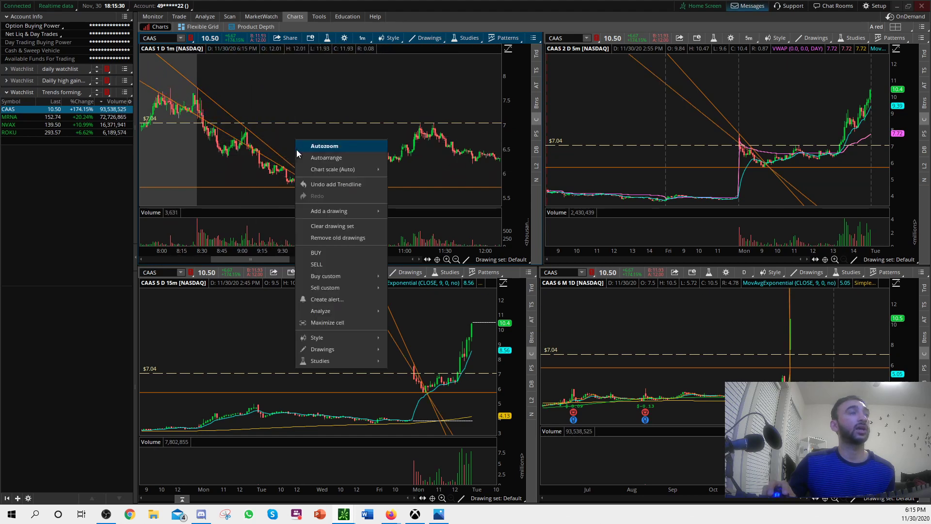
{"action": "left_click", "coordinate": [343, 227]}
{"action": "left_click", "coordinate": [496, 50]}
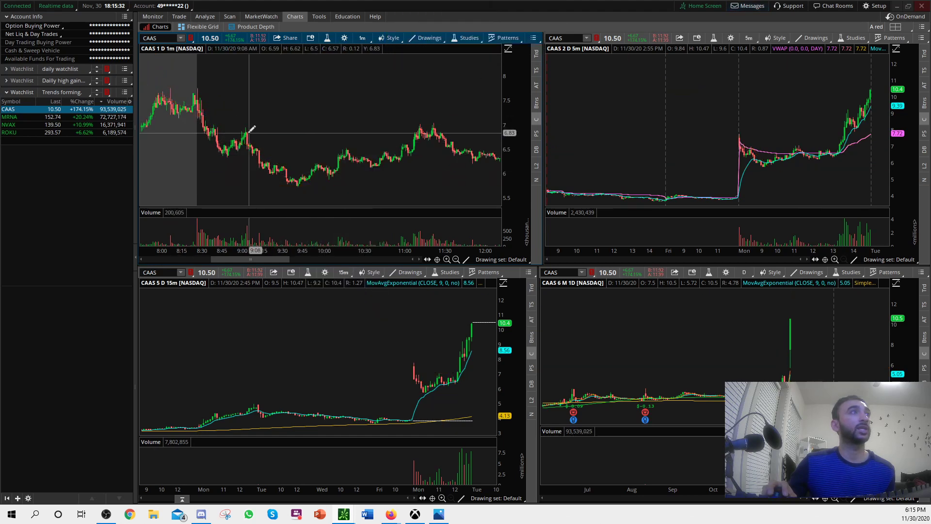
- Draw a descending trendline through the 9:15 and 9:40 candles on CAAS's one-minute chart
{"action": "left_click_drag", "start_coordinate": [174, 117], "coordinate": [319, 111]}
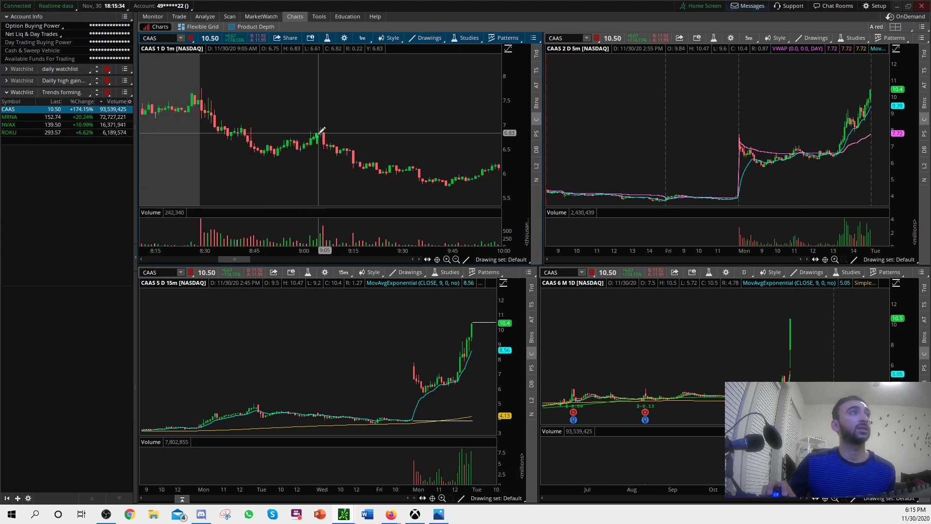
{"action": "left_click", "coordinate": [353, 150]}
{"action": "left_click", "coordinate": [437, 173]}
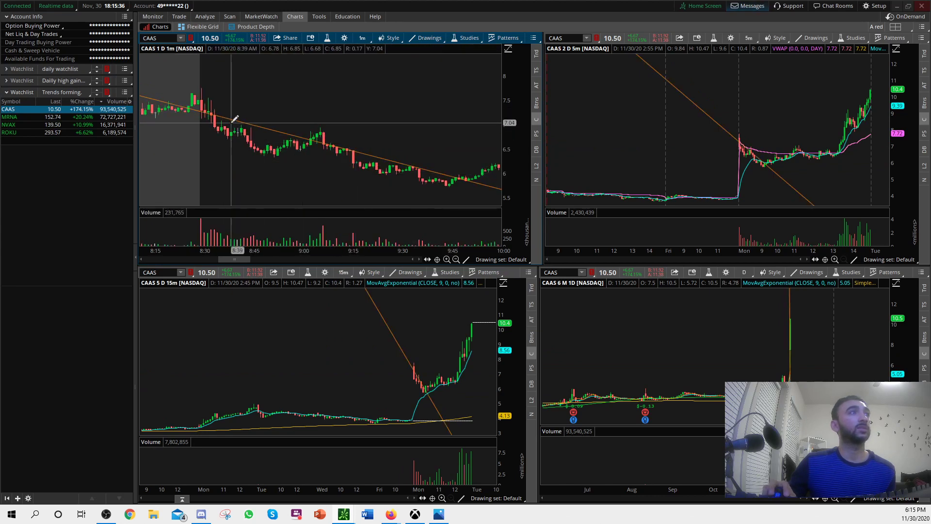
{"action": "scroll", "coordinate": [363, 125], "scroll_direction": "down", "scroll_amount": 5}
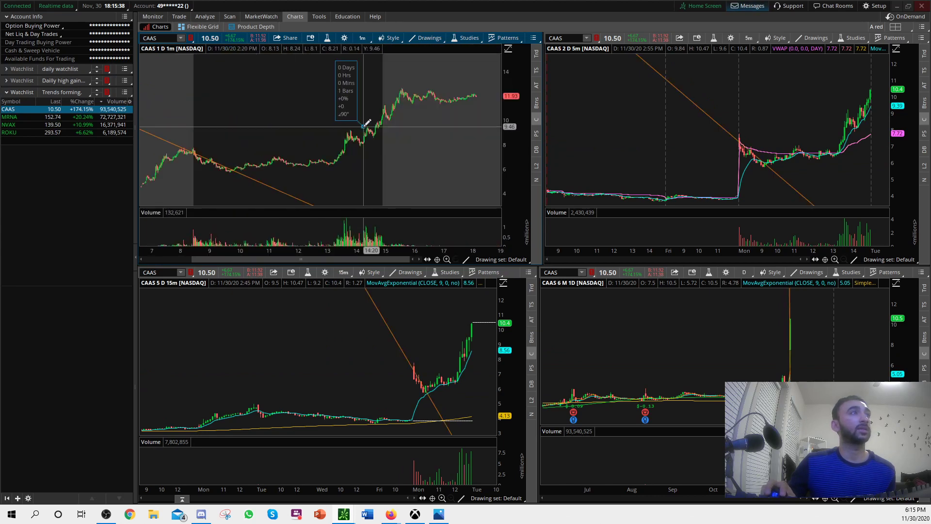
- Remove the descending trendline through the 9:15 and 9:40 candles from CAAS's one-minute chart
{"action": "left_click_drag", "start_coordinate": [179, 119], "coordinate": [313, 115]}
{"action": "right_click", "coordinate": [193, 119]}
{"action": "left_click", "coordinate": [209, 140]}
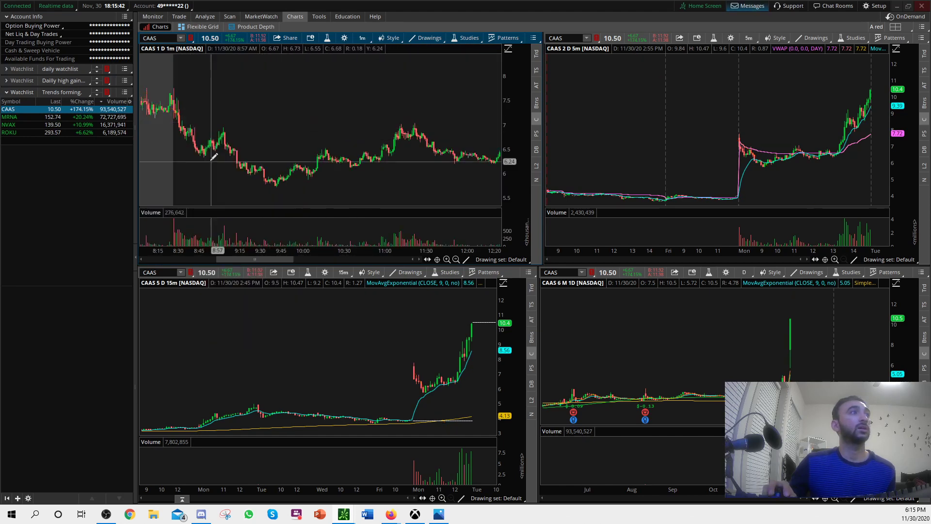
- Draw a descending trendline on CAAS's one-minute chart from the high at the 8:30 open past the lower high just after 9:00
{"action": "left_click", "coordinate": [175, 89]}
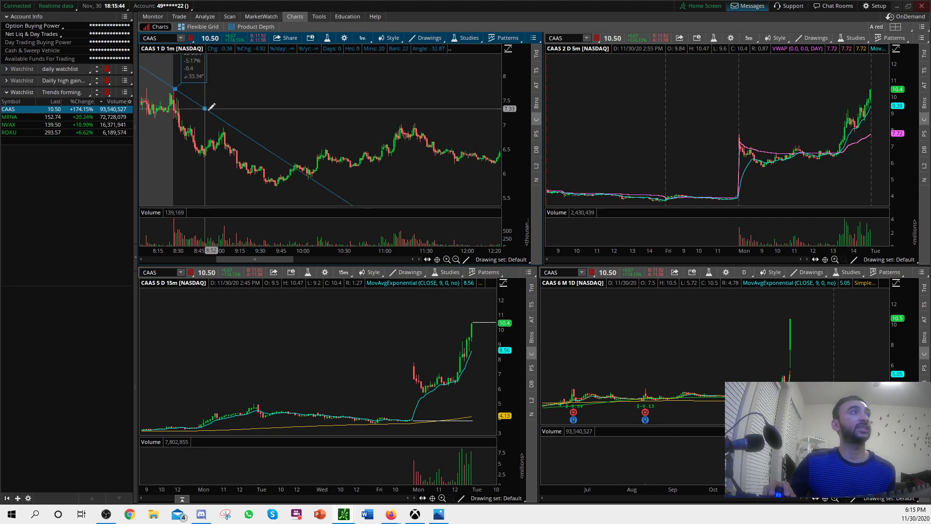
{"action": "left_click", "coordinate": [237, 137]}
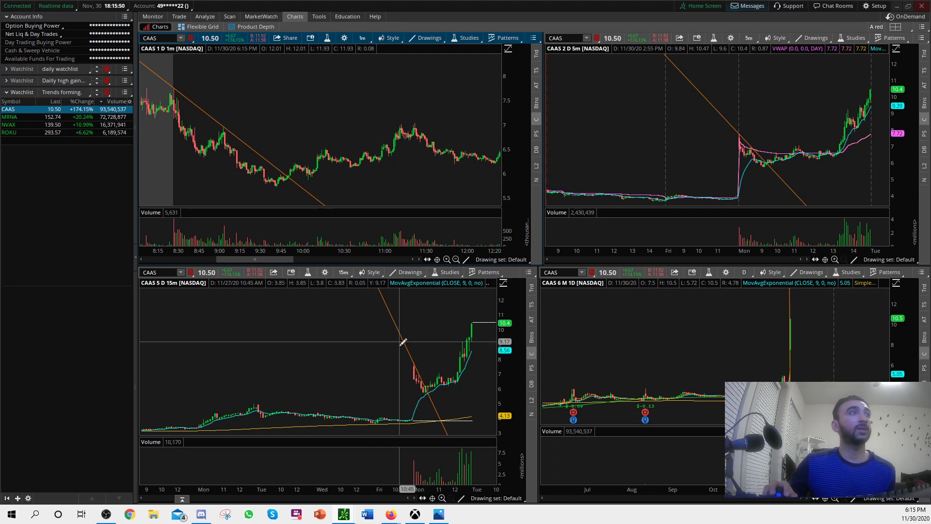
{"action": "scroll", "coordinate": [367, 194], "scroll_direction": "down", "scroll_amount": 3}
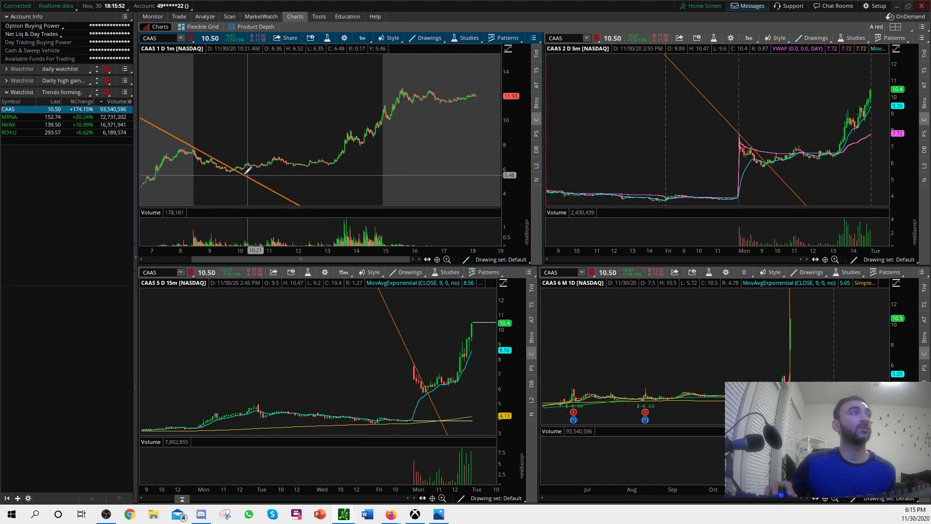
- Add a horizontal support line at about 5.55 just beneath the pullback low on CAAS's one-minute chart
{"action": "left_click_drag", "start_coordinate": [290, 260], "coordinate": [241, 258]}
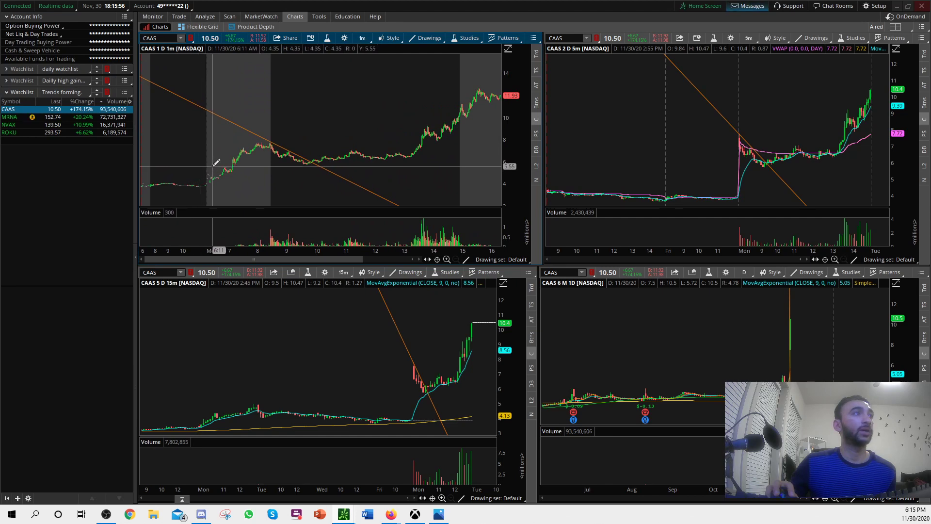
{"action": "left_click", "coordinate": [221, 166]}
{"action": "left_click_drag", "start_coordinate": [214, 181], "coordinate": [400, 195]}
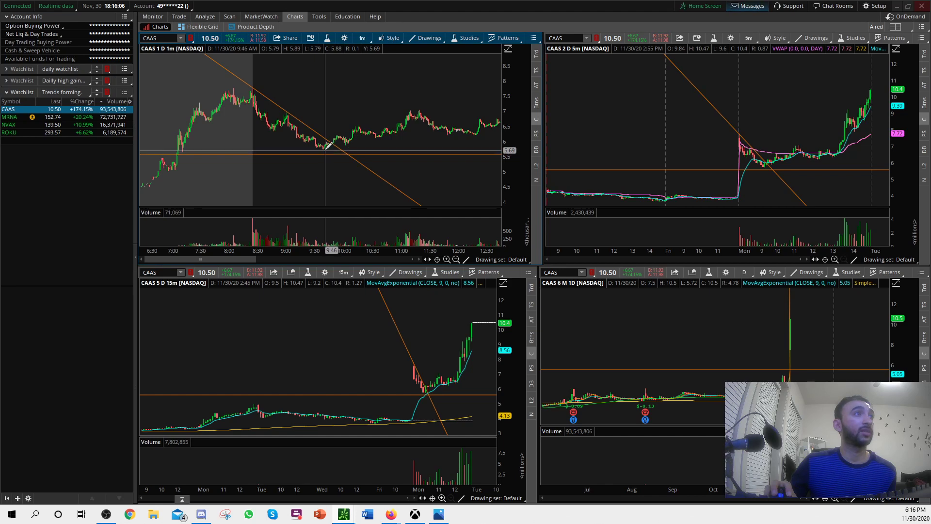
- Draw a shallower descending trendline on CAAS's one-minute chart from the high at the 8:30 open to about 6.44 near 14:34
{"action": "scroll", "coordinate": [382, 160], "scroll_direction": "down", "scroll_amount": 3}
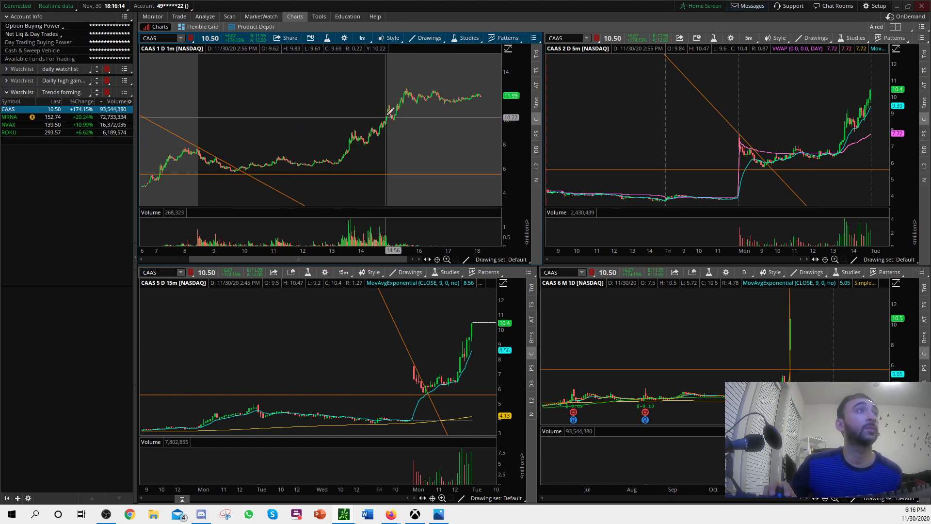
{"action": "scroll", "coordinate": [420, 158], "scroll_direction": "up", "scroll_amount": 3}
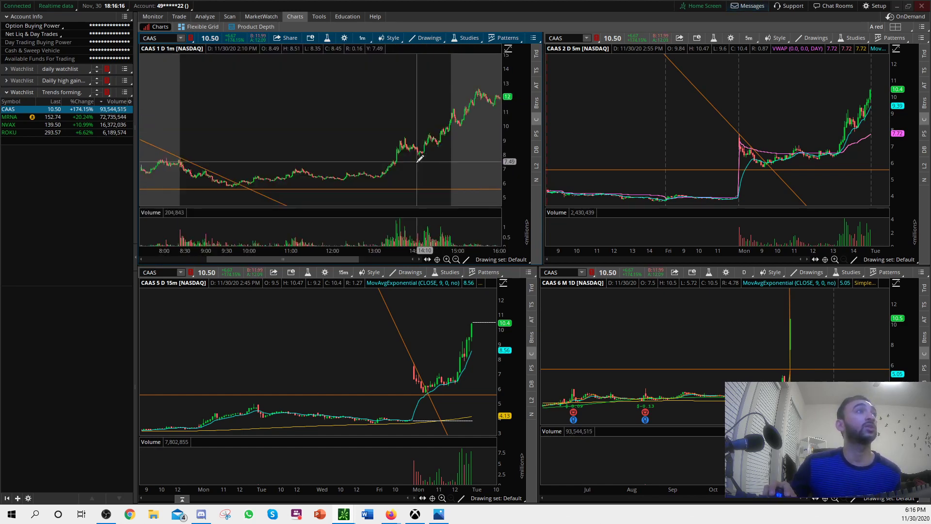
{"action": "scroll", "coordinate": [692, 118], "scroll_direction": "up", "scroll_amount": 3}
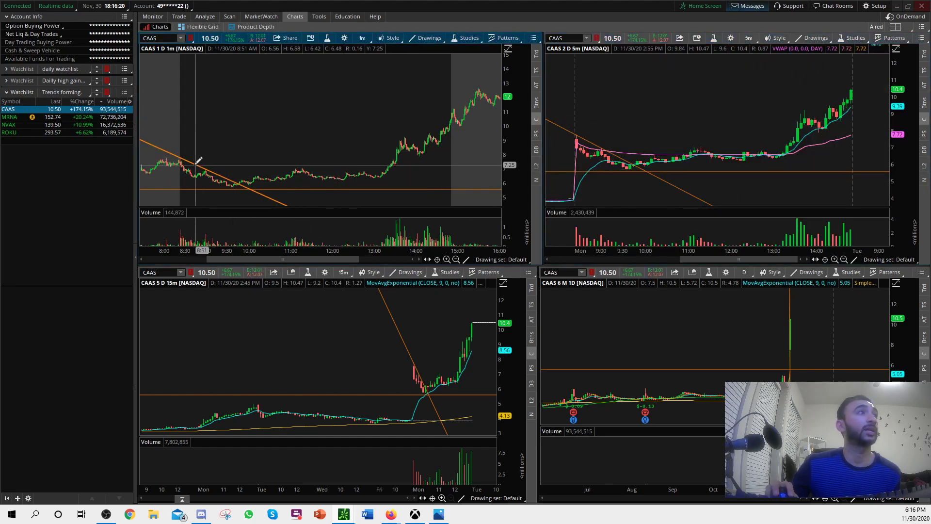
{"action": "left_click", "coordinate": [435, 175]}
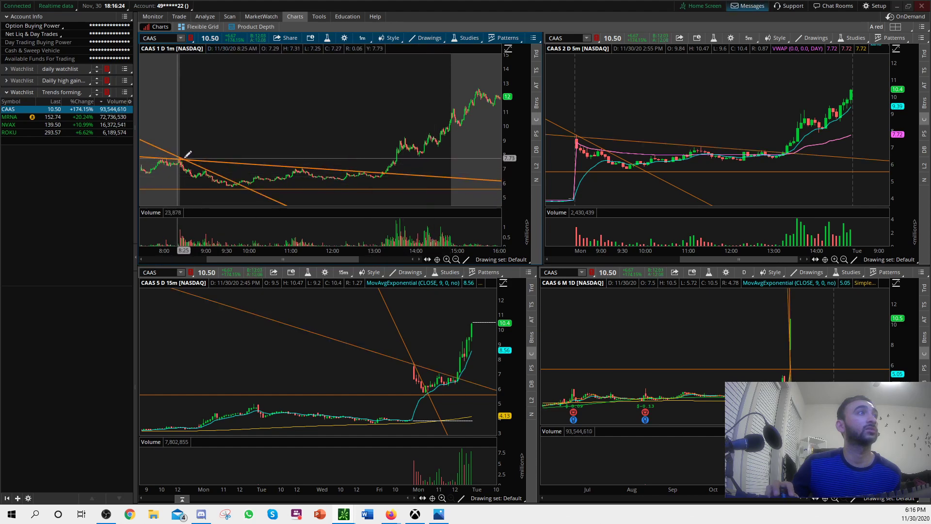
{"action": "left_click_drag", "start_coordinate": [176, 167], "coordinate": [379, 187]}
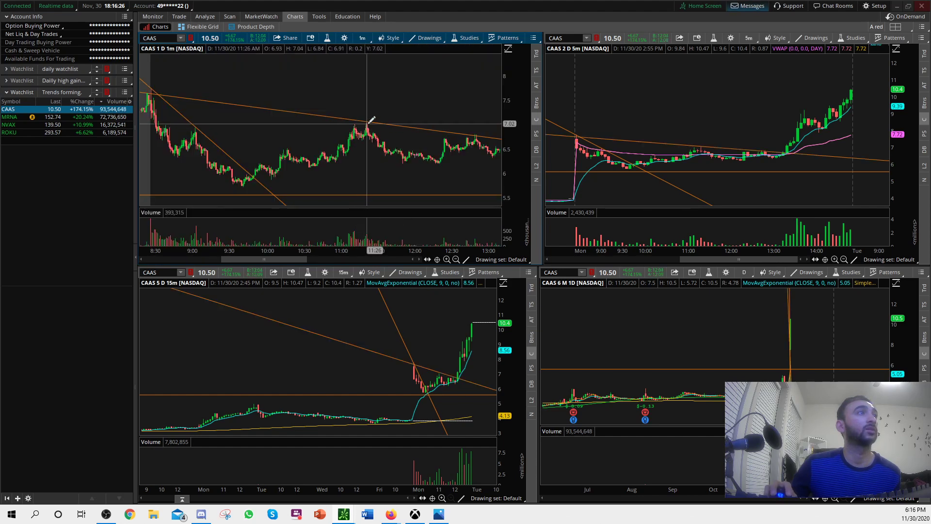
{"action": "left_click_drag", "start_coordinate": [437, 154], "coordinate": [408, 154]}
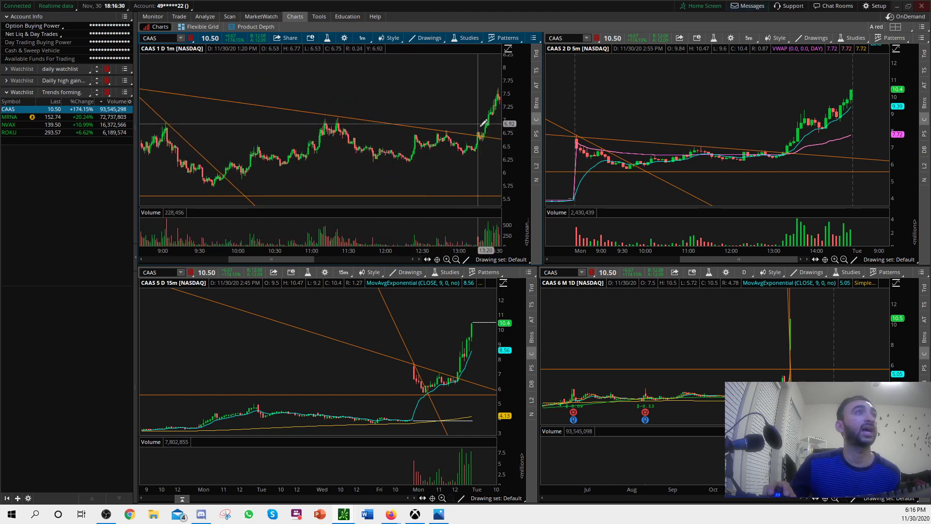
{"action": "scroll", "coordinate": [481, 143], "scroll_direction": "down", "scroll_amount": 4}
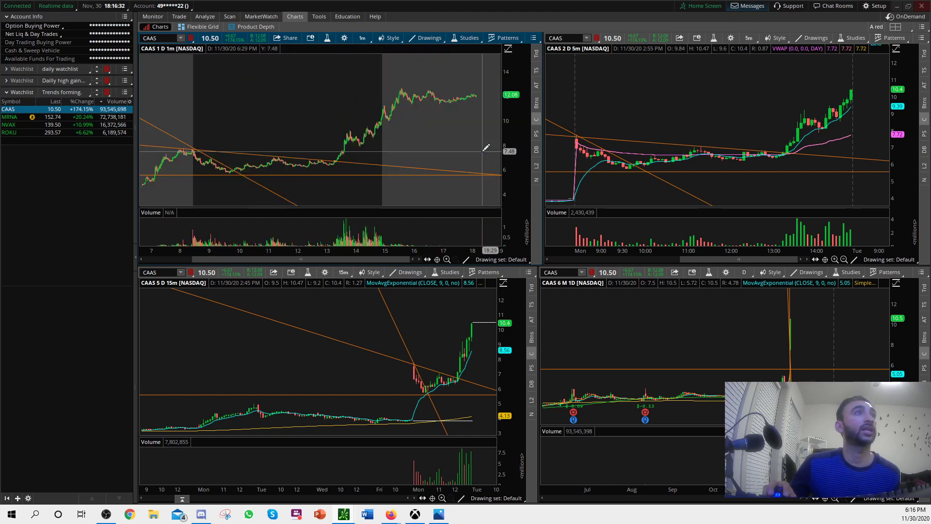
{"action": "scroll", "coordinate": [435, 156], "scroll_direction": "up", "scroll_amount": 3}
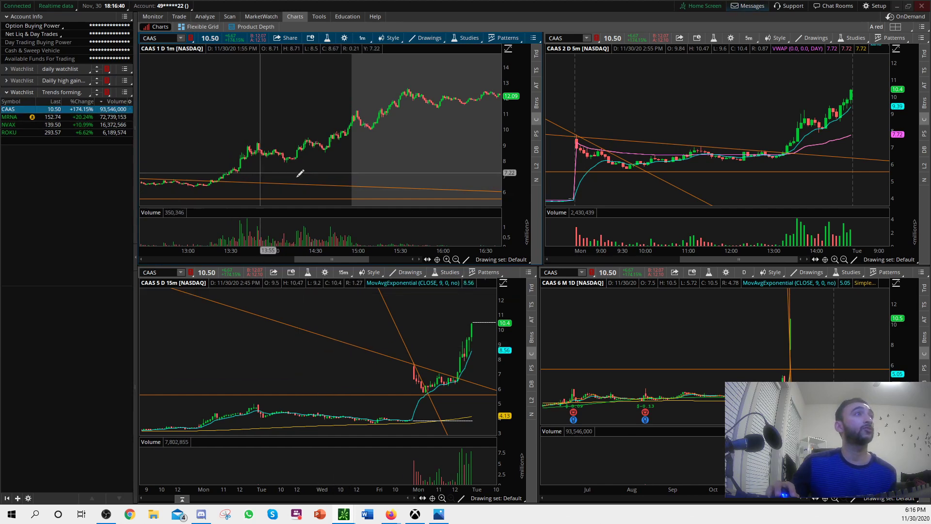
- Clear all the drawings in CAAS's default drawing set
{"action": "scroll", "coordinate": [301, 173], "scroll_direction": "down", "scroll_amount": 3}
{"action": "right_click", "coordinate": [324, 169]}
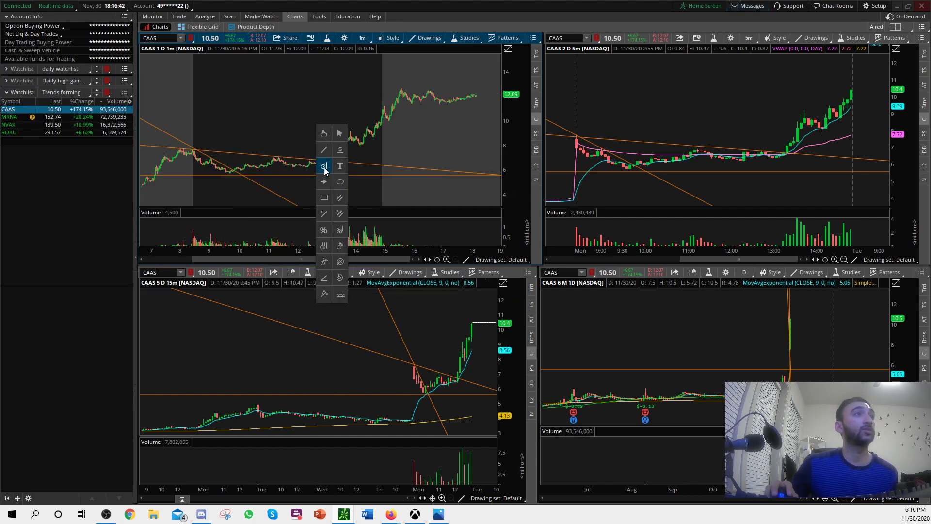
{"action": "left_click", "coordinate": [330, 213]}
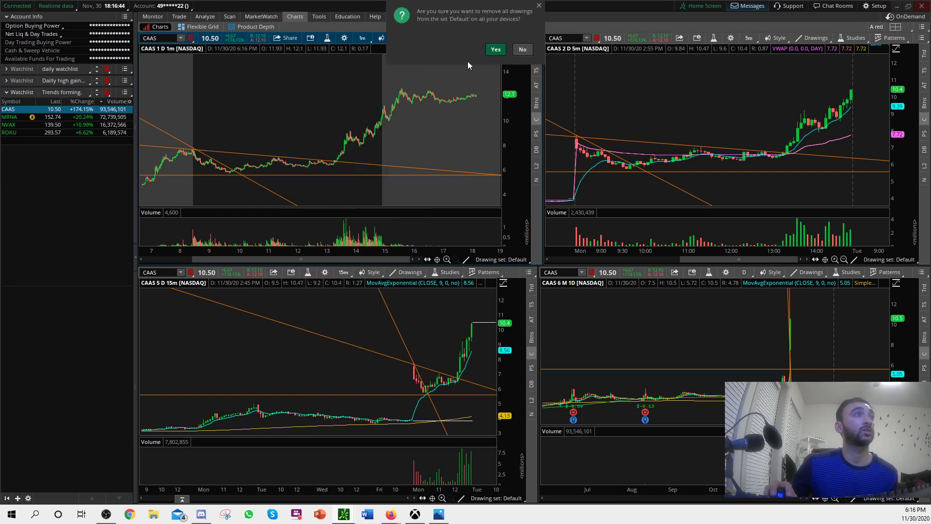
{"action": "left_click", "coordinate": [495, 51]}
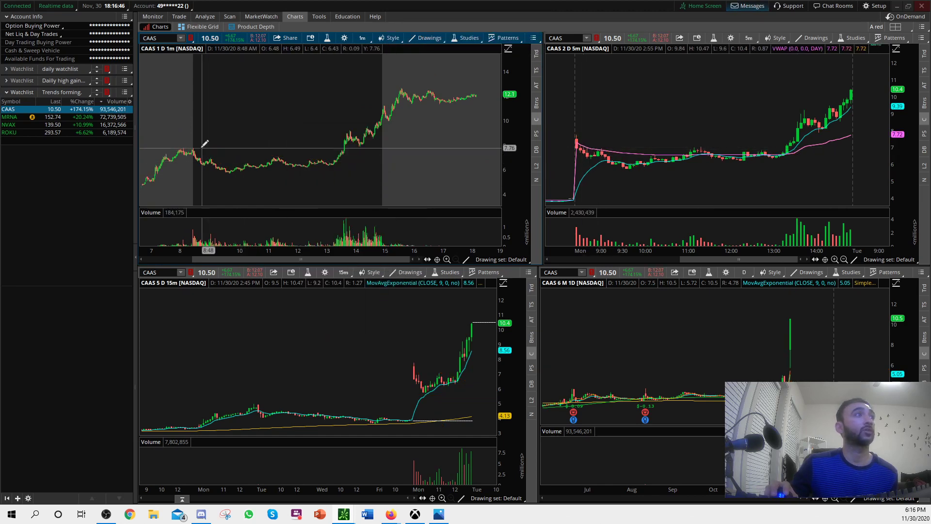
- Mark price levels at $7.04, $7.76, $9.42 and $11.15 on CAAS's one-minute chart
{"action": "middle_click", "coordinate": [228, 156]}
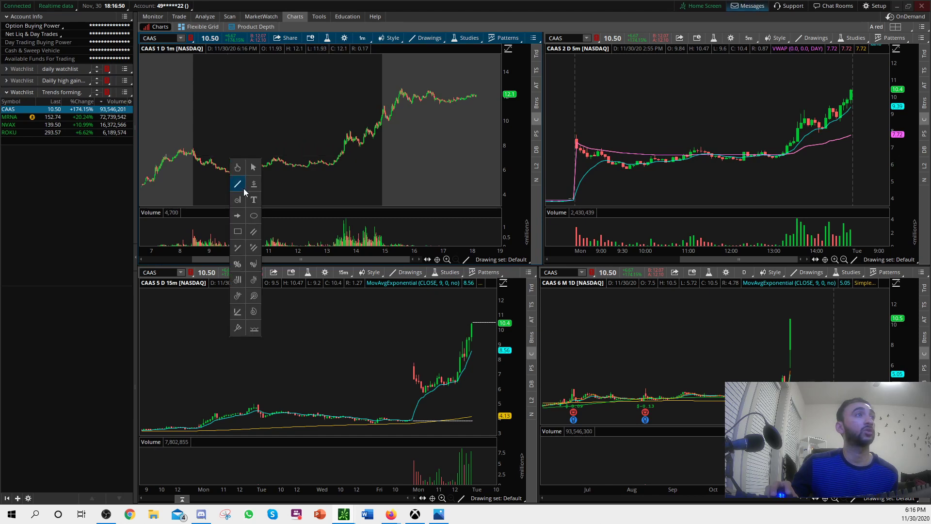
{"action": "left_click", "coordinate": [252, 187]}
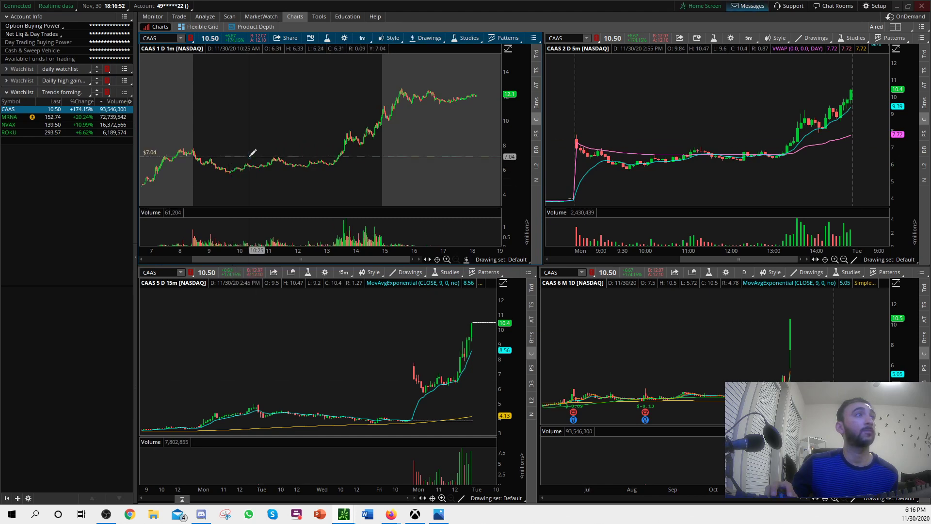
{"action": "left_click", "coordinate": [262, 146]}
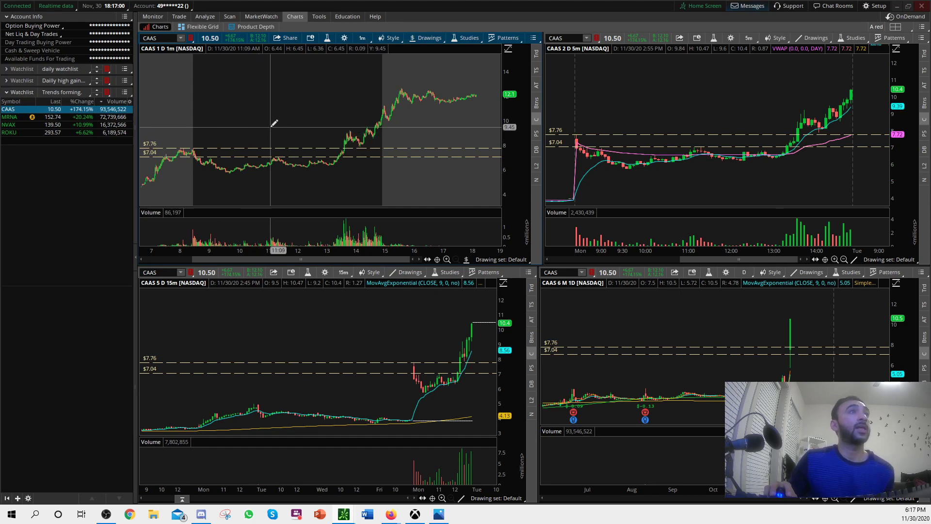
{"action": "left_click", "coordinate": [293, 106]}
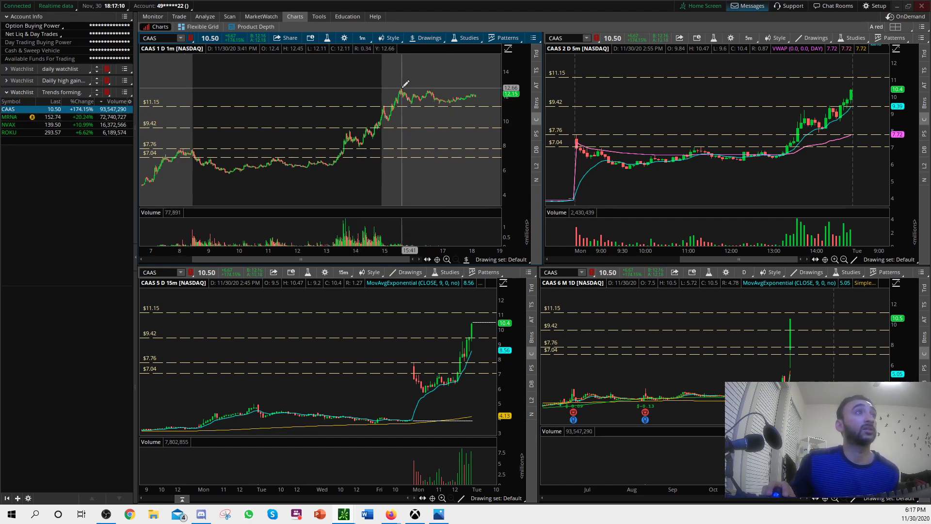
- Draw a descending trendline on CAAS's one-minute chart from the after-hours high near 15:40 to about 11.9 at 18:09
{"action": "middle_click", "coordinate": [440, 100]}
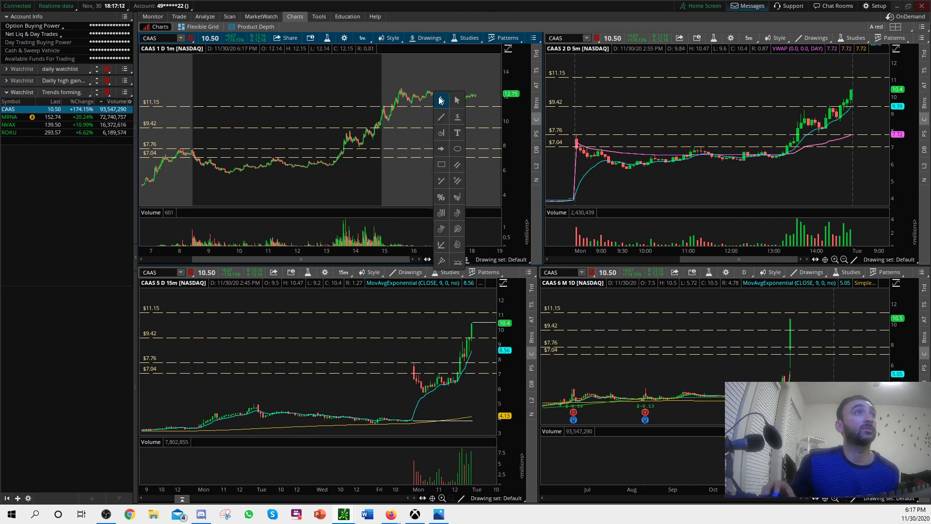
{"action": "left_click", "coordinate": [441, 117]}
{"action": "left_click", "coordinate": [397, 87]}
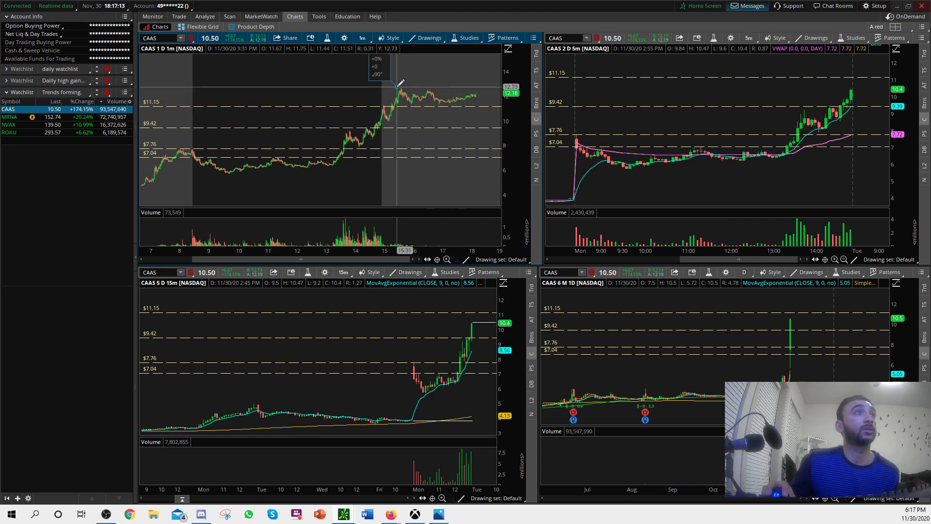
{"action": "left_click", "coordinate": [474, 96]}
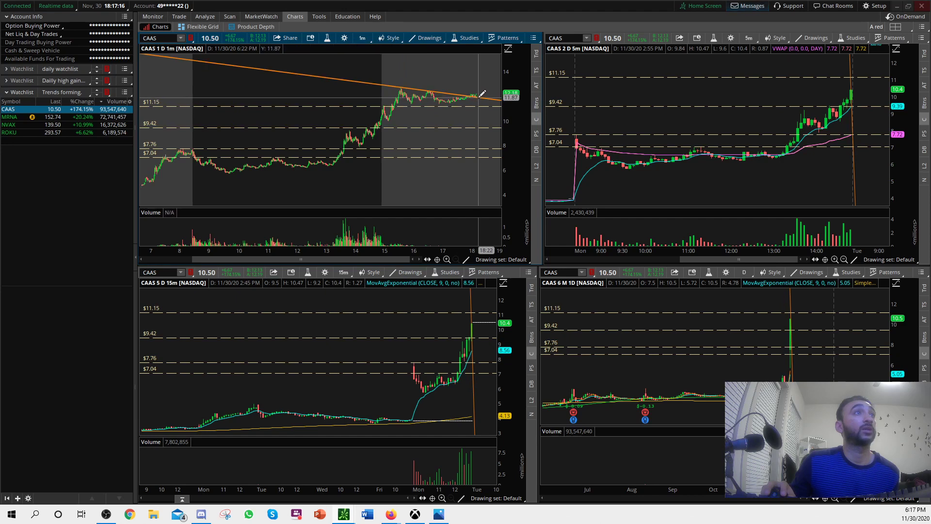
- Load MRNA from the watchlist into the charts and clear its drawing set
{"action": "left_click", "coordinate": [97, 119]}
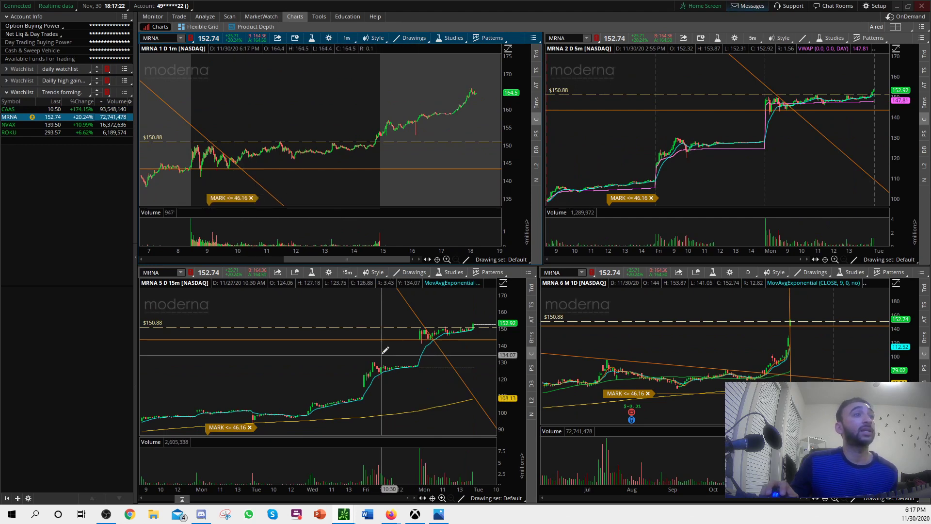
{"action": "right_click", "coordinate": [344, 204]}
{"action": "left_click", "coordinate": [388, 302]}
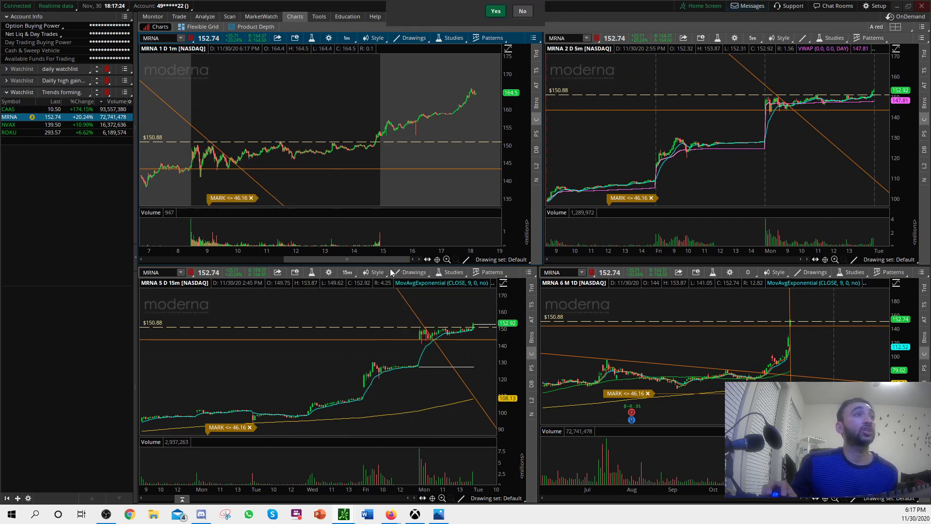
{"action": "left_click", "coordinate": [497, 55]}
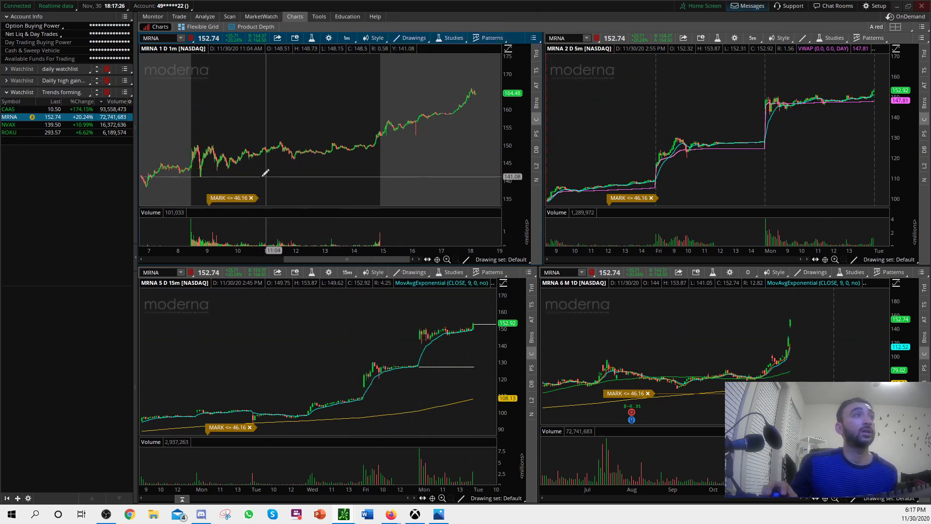
- Mark price levels at $150.09, $156.91 and $159.37 on MRNA's one-minute chart, in place of a horizontal line at about 150.5
{"action": "left_click", "coordinate": [229, 143]}
{"action": "middle_click", "coordinate": [284, 183]}
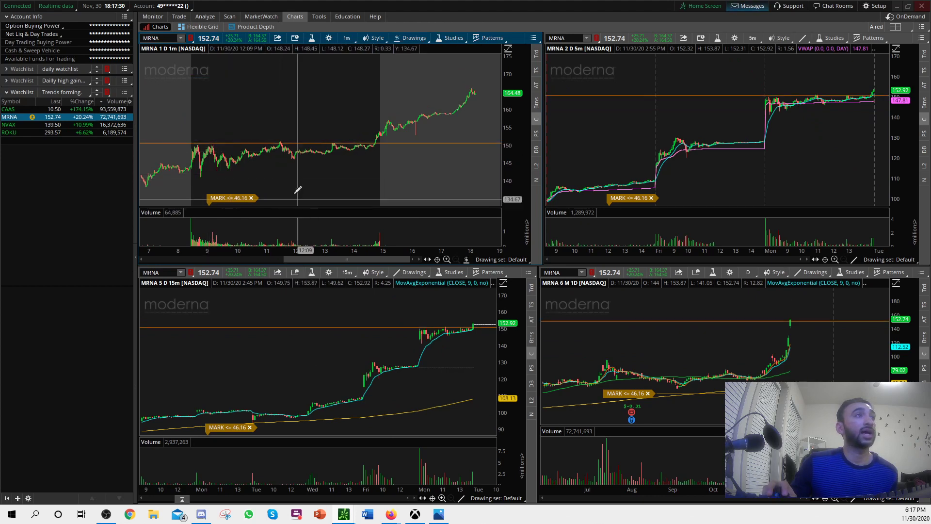
{"action": "right_click", "coordinate": [255, 143]}
{"action": "left_click", "coordinate": [275, 188]}
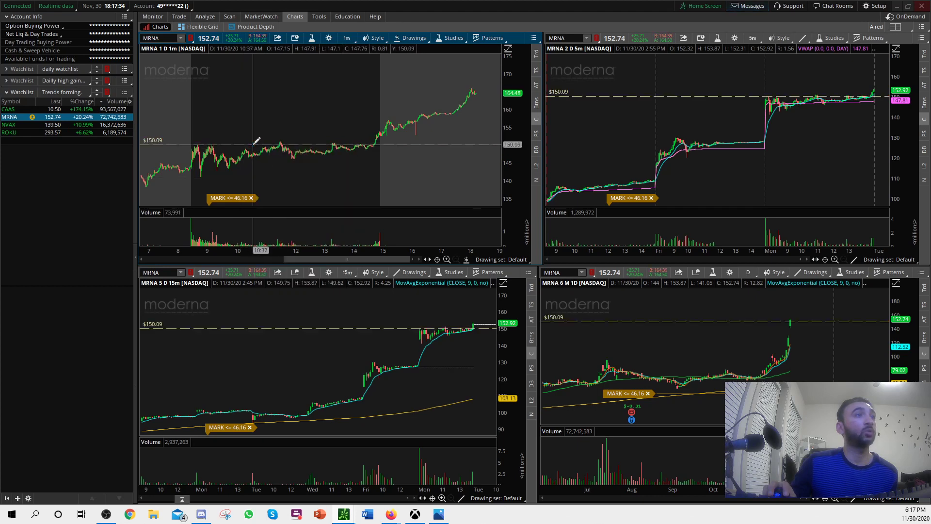
{"action": "left_click", "coordinate": [307, 120]}
{"action": "left_click", "coordinate": [339, 121]}
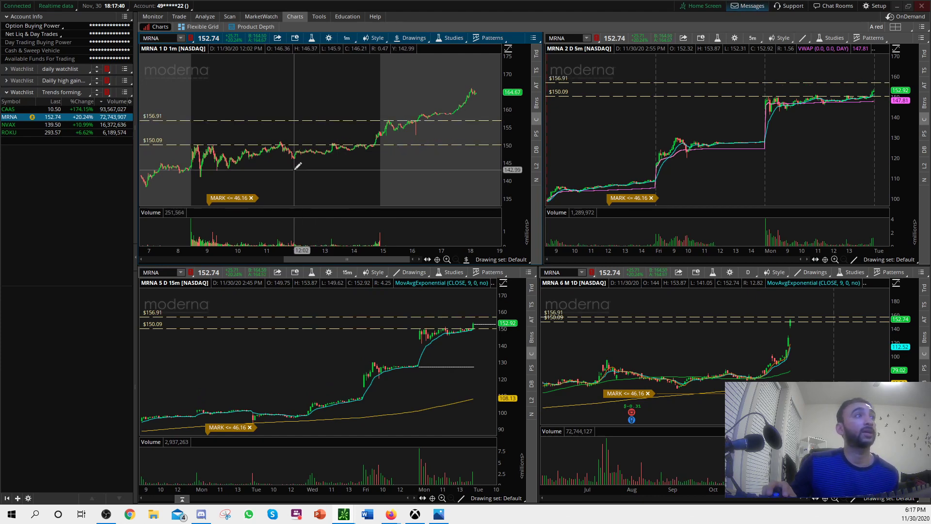
{"action": "left_click", "coordinate": [324, 111]}
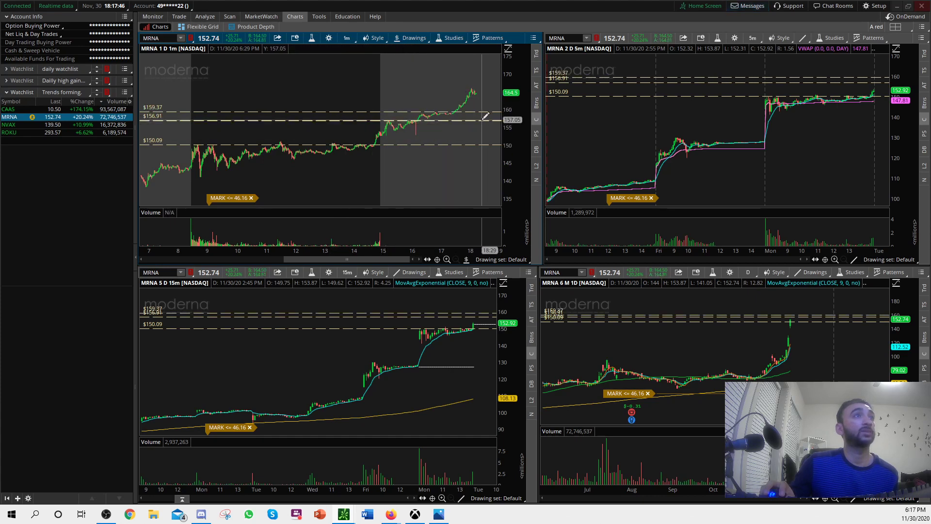
- Load NVAX from the watchlist into the charts and clear its drawing set
{"action": "left_click", "coordinate": [77, 127]}
{"action": "right_click", "coordinate": [298, 156]}
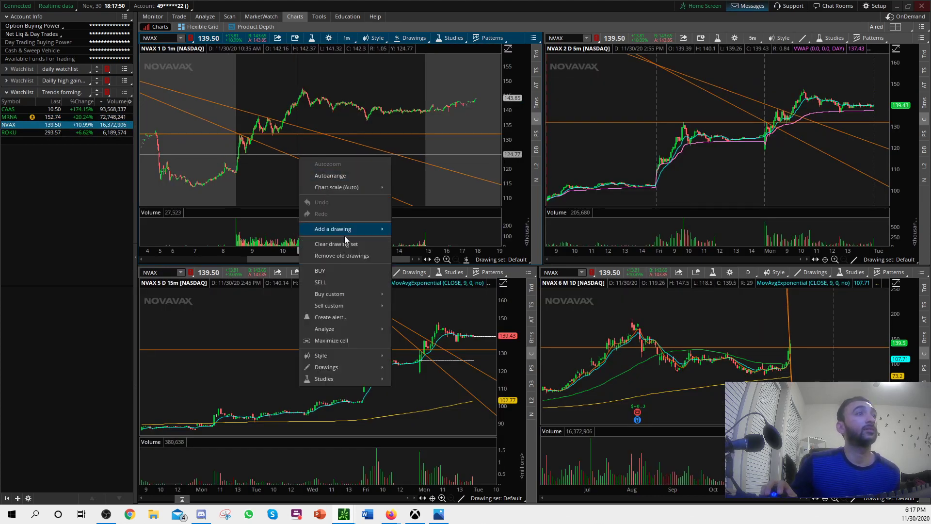
{"action": "left_click", "coordinate": [337, 245]}
{"action": "left_click", "coordinate": [498, 55]}
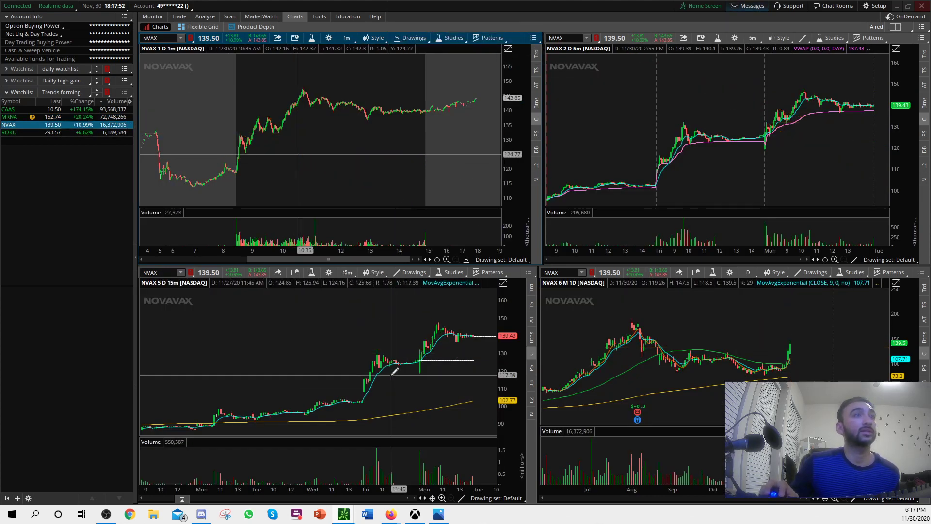
- Add a horizontal line at about 131.7 on NVAX's 15-minute chart and a price level at $137.41 on its one-minute chart
{"action": "right_click", "coordinate": [323, 346]}
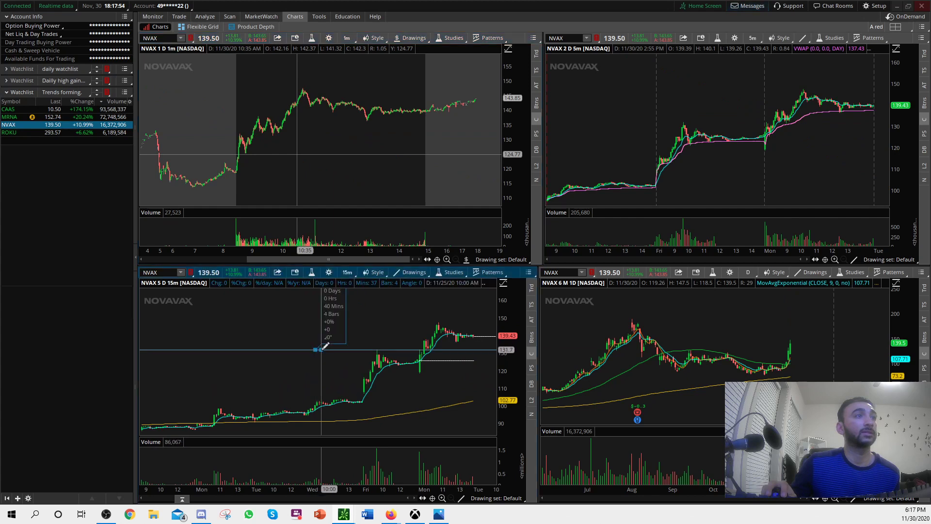
{"action": "left_click", "coordinate": [327, 345]}
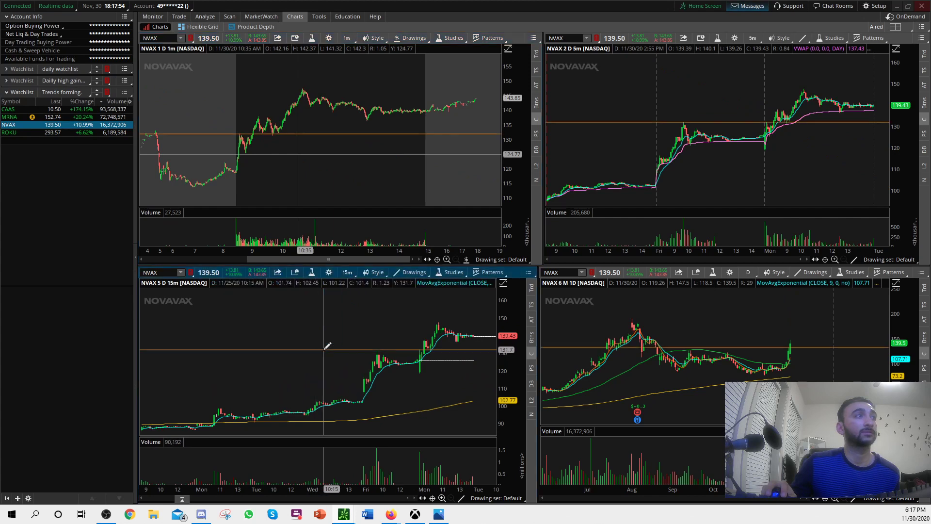
{"action": "left_click", "coordinate": [318, 117]}
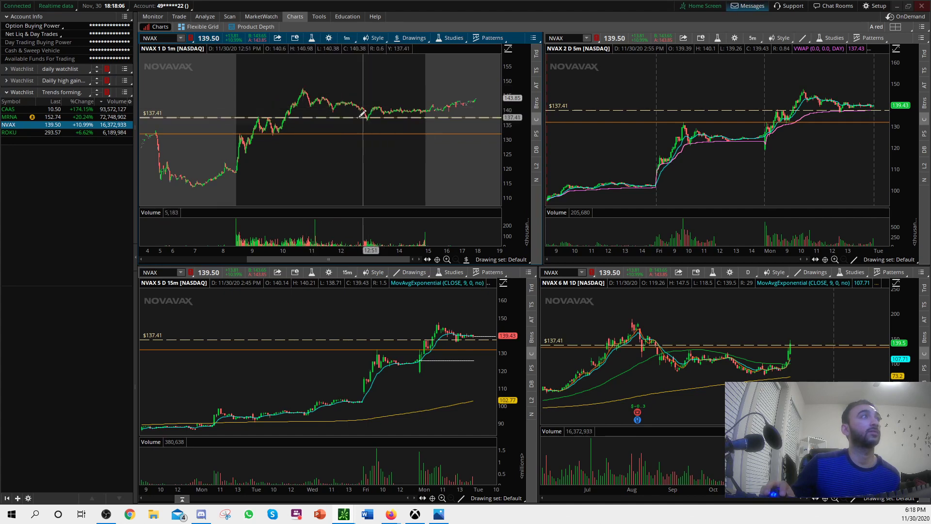
- Load ROKU from the watchlist into the charts and clear its drawing set
{"action": "left_click", "coordinate": [58, 132]}
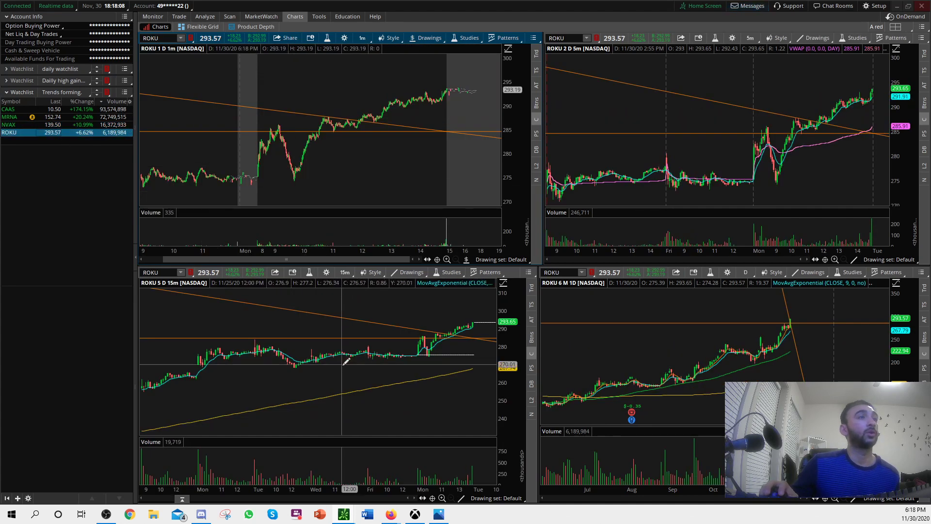
{"action": "right_click", "coordinate": [432, 312]}
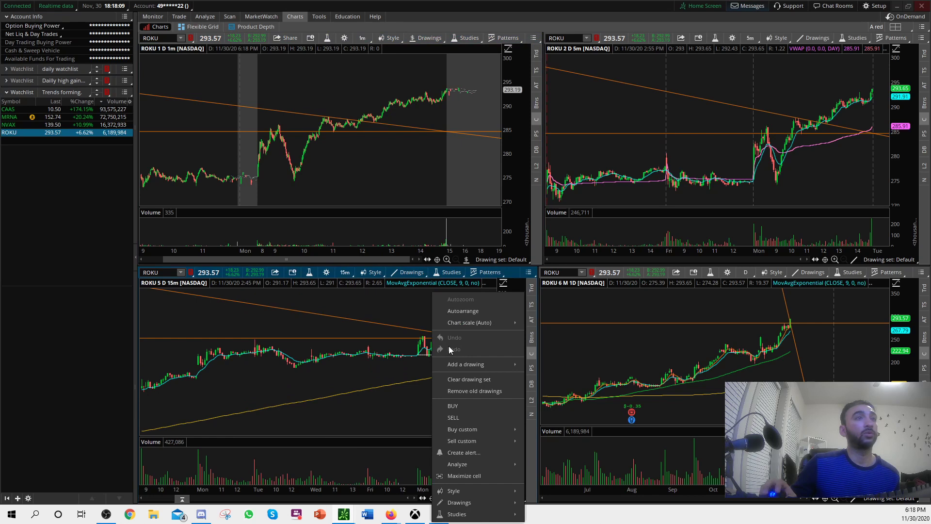
{"action": "left_click", "coordinate": [463, 382]}
{"action": "left_click", "coordinate": [496, 51]}
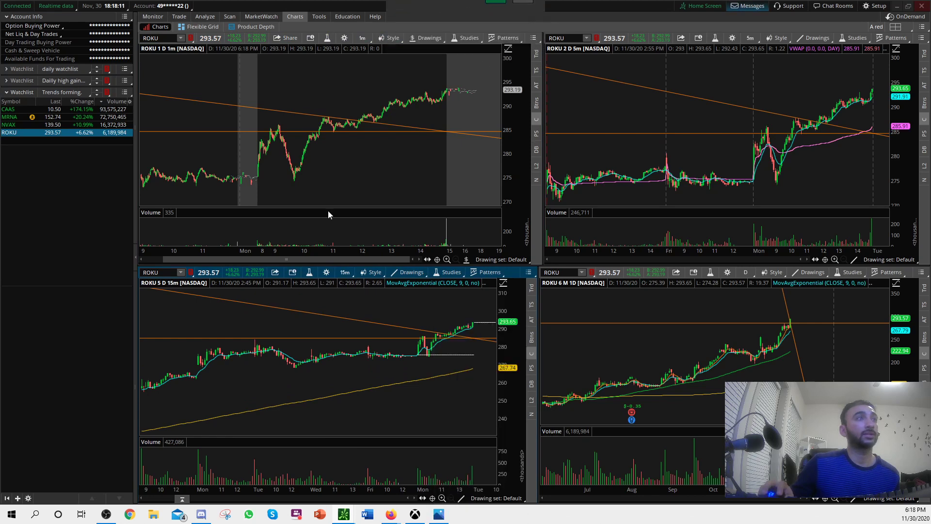
- Draw horizontal lines at about 285 and 300 on ROKU's 15-minute chart
{"action": "left_click", "coordinate": [285, 337]}
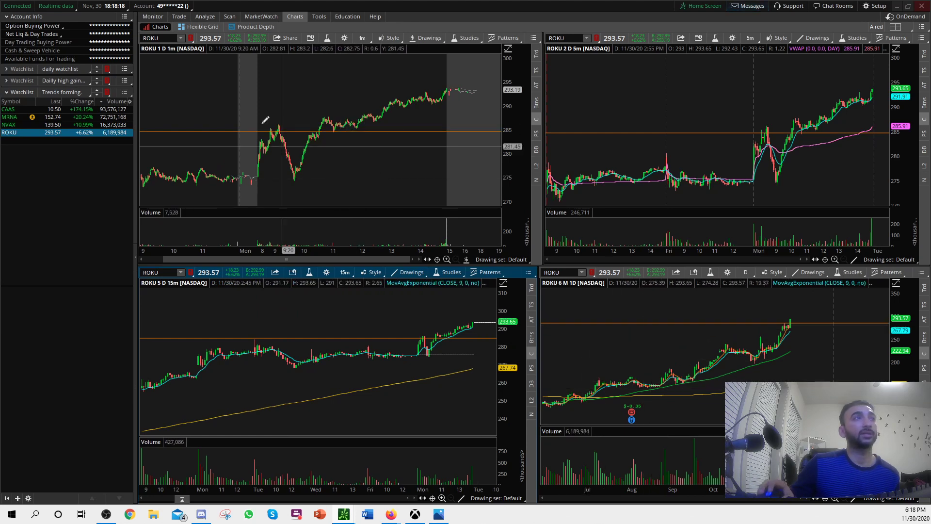
{"action": "middle_click", "coordinate": [261, 95]}
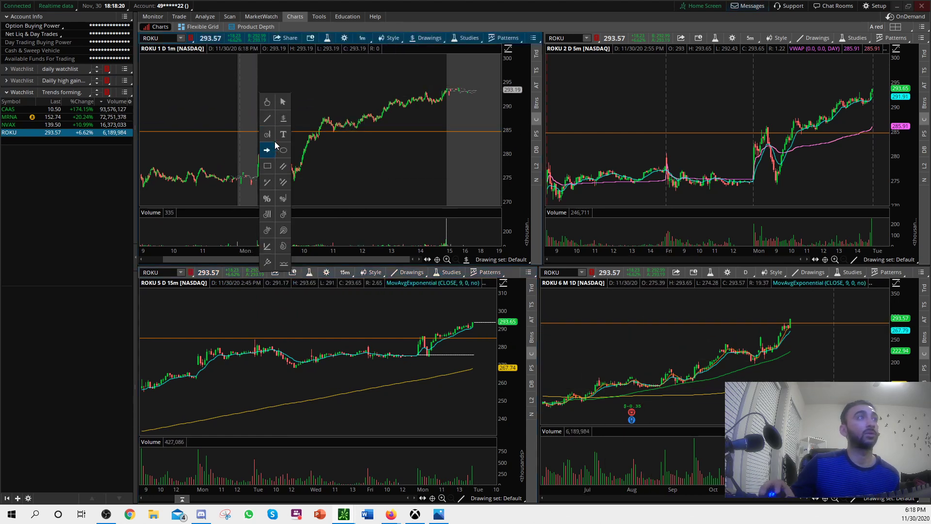
{"action": "left_click", "coordinate": [273, 123]}
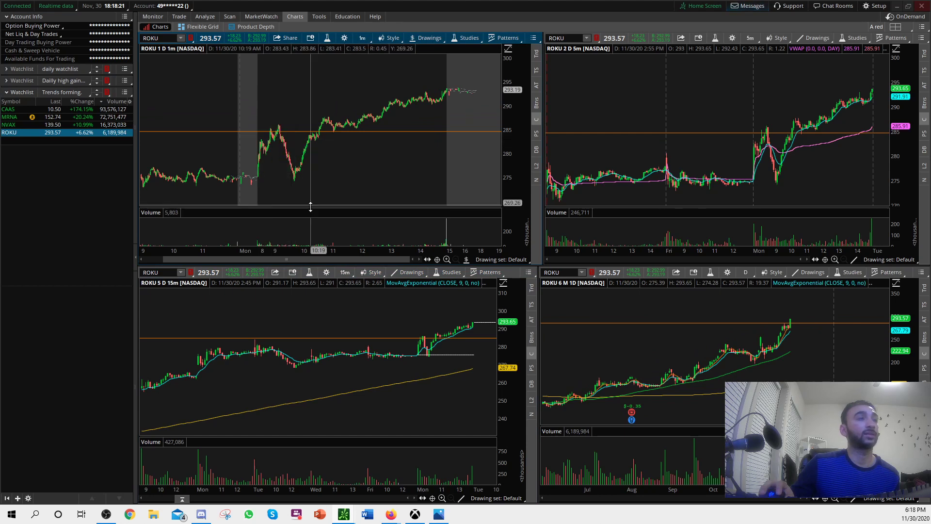
{"action": "left_click", "coordinate": [360, 309]}
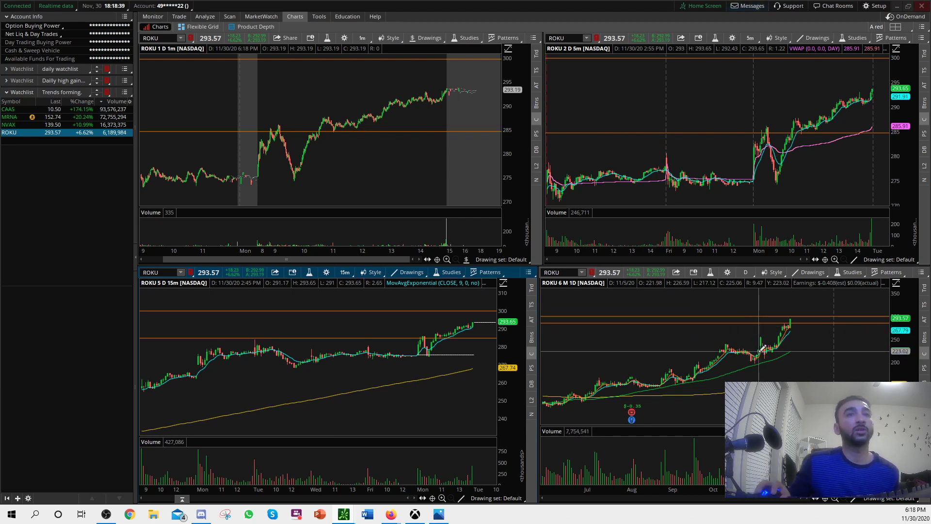
- Draw horizontal support lines at about 274 and 238 on ROKU's daily chart
{"action": "left_click", "coordinate": [771, 328]}
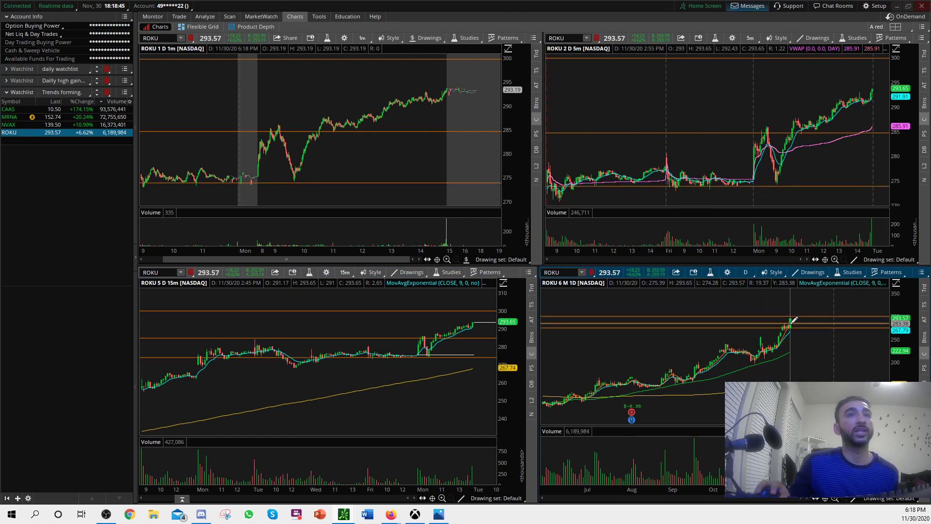
{"action": "left_click", "coordinate": [803, 344]}
{"action": "left_click", "coordinate": [807, 339]}
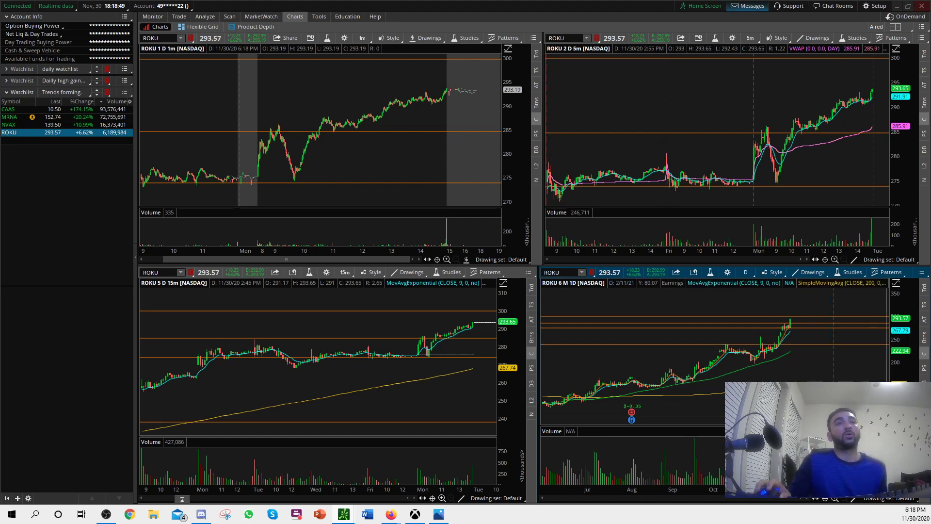